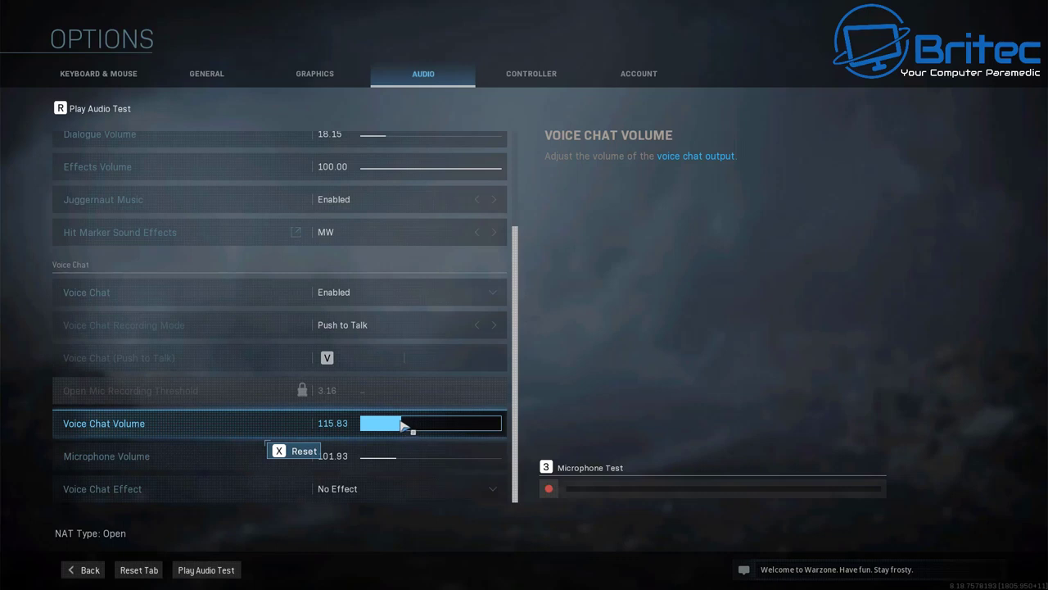
# Set the voice chat volume to 111.20 and the microphone volume to 101.93 in the game's audio options
pyautogui.moveTo(402, 432)
pyautogui.mouseDown()
pyautogui.moveTo(456, 429)
pyautogui.moveTo(400, 430)
pyautogui.mouseUp()
pyautogui.moveTo(373, 463); pyautogui.dragTo(396, 461)
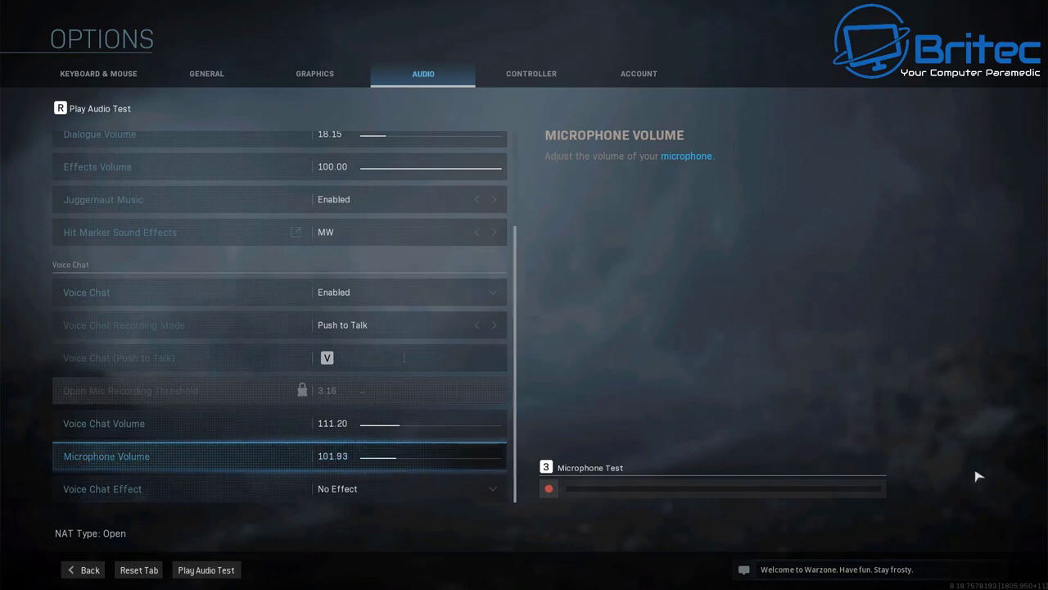
pyautogui.scroll(5, 711, 232)
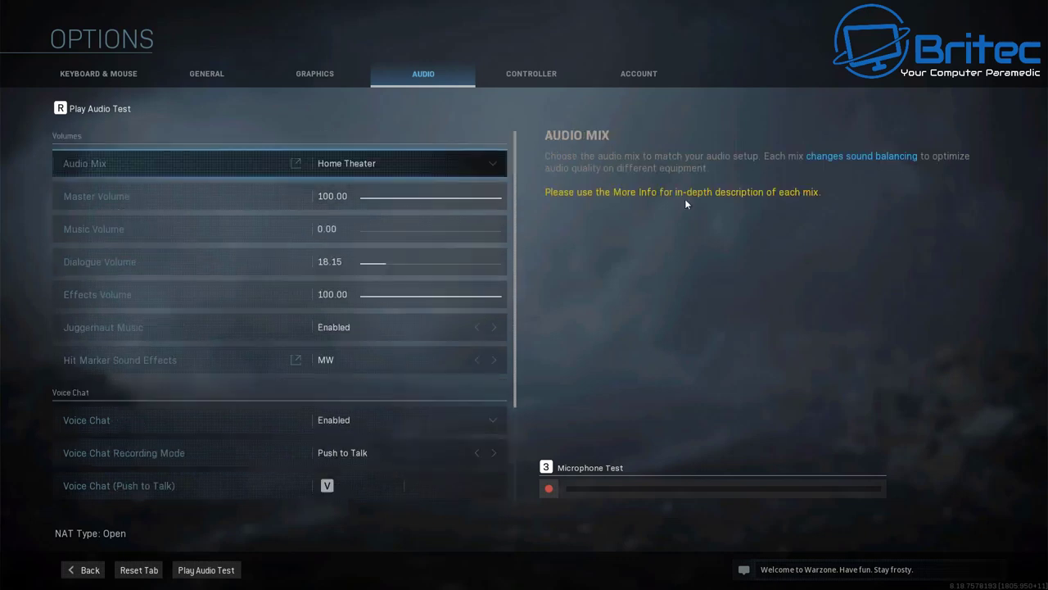
pyautogui.click(638, 75)
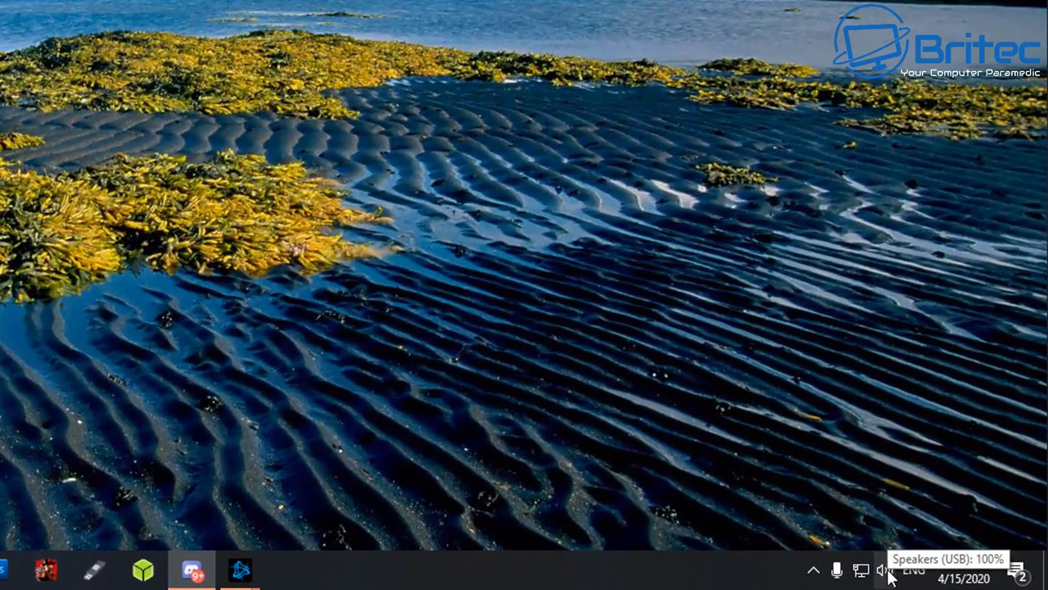
# Switch to the Windows Sound settings, open the Sound Control Panel and minimize the Settings window
pyautogui.rightClick(959, 580)
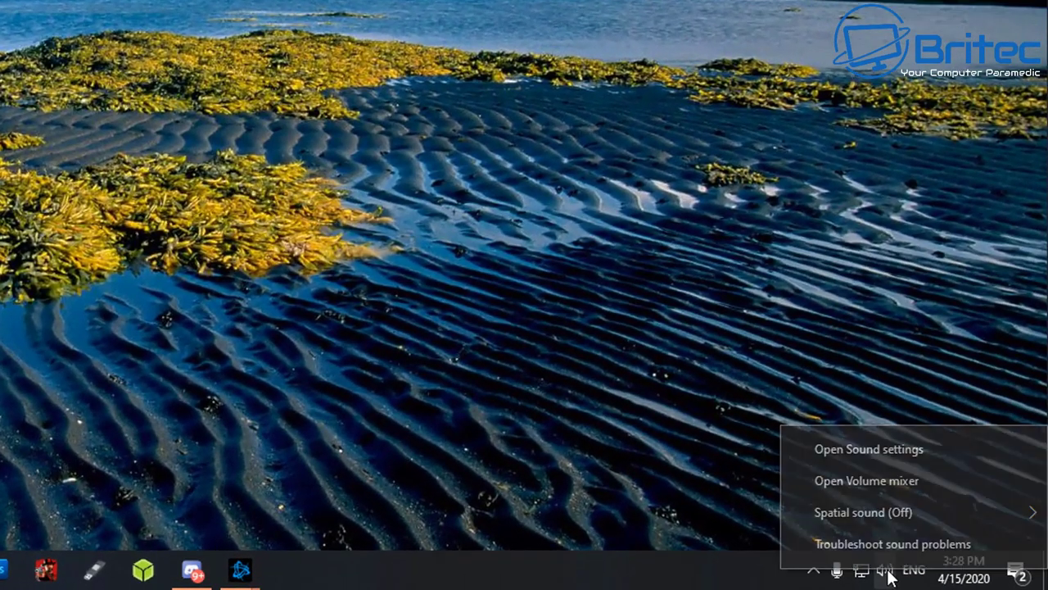
pyautogui.click(885, 451)
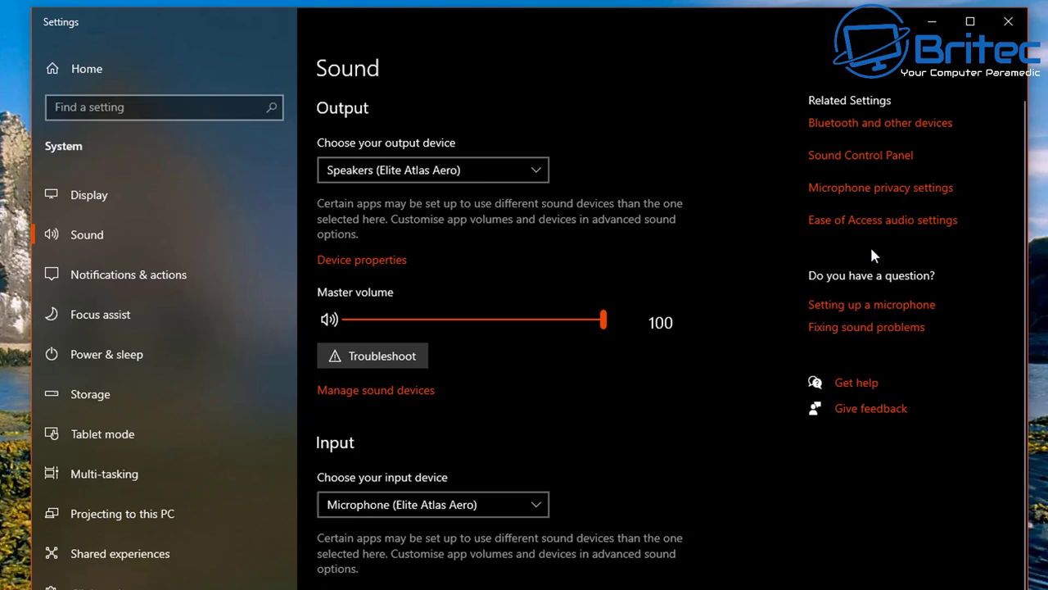
pyautogui.click(858, 168)
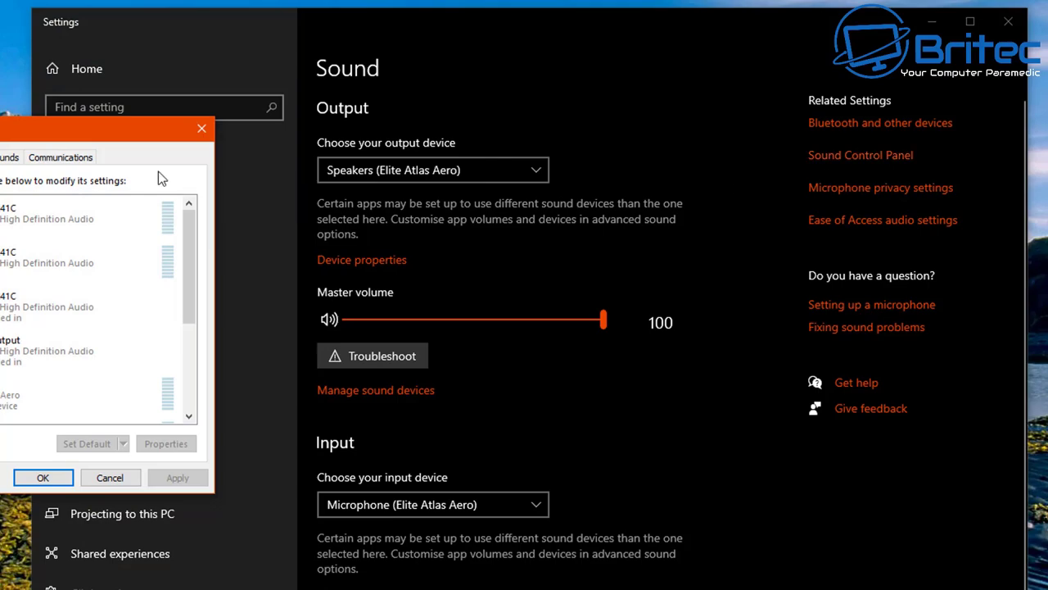
pyautogui.moveTo(95, 133); pyautogui.dragTo(594, 224)
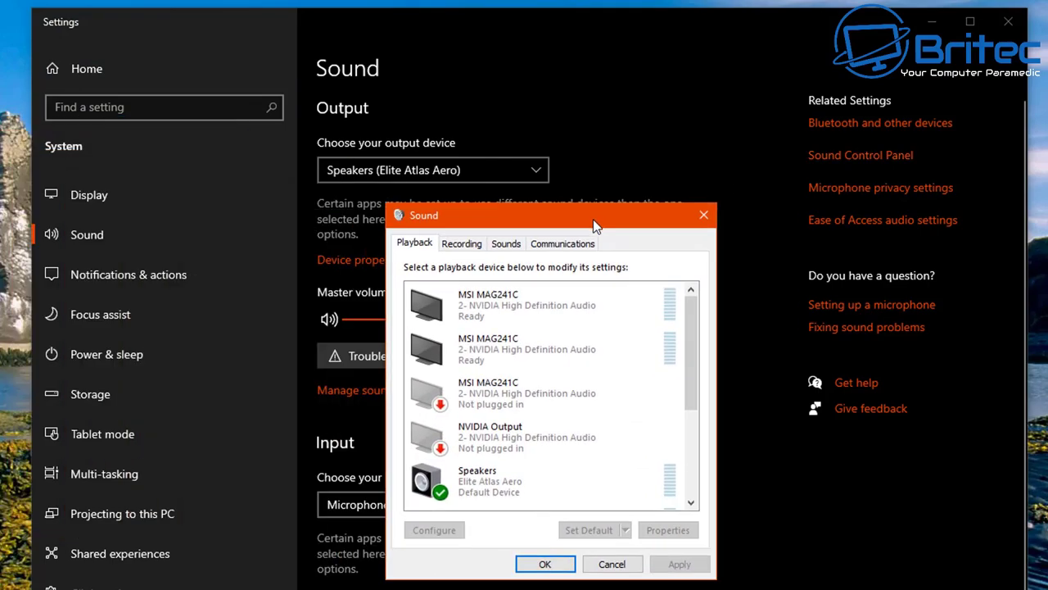
pyautogui.click(932, 25)
pyautogui.click(932, 25)
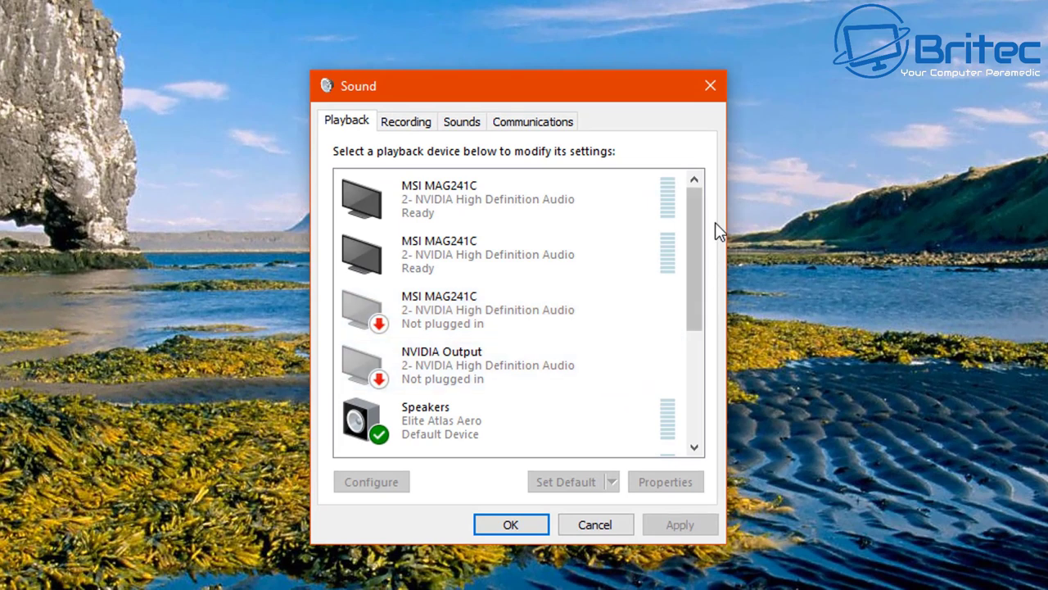
# Find the Elite Atlas Aero speakers among the playback devices and check their default-device options
pyautogui.moveTo(696, 216); pyautogui.dragTo(693, 290)
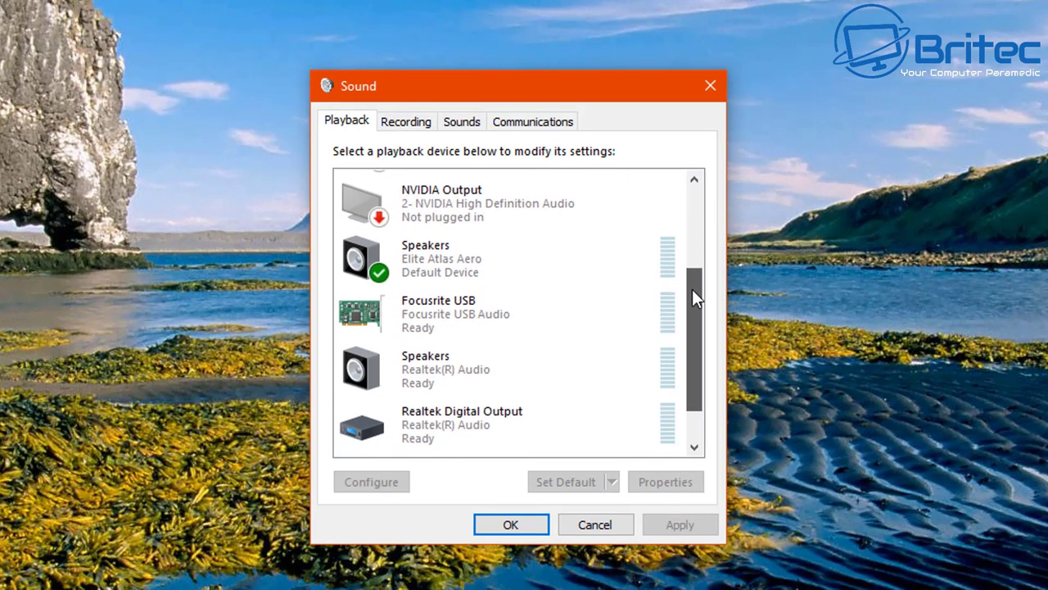
pyautogui.click(452, 266)
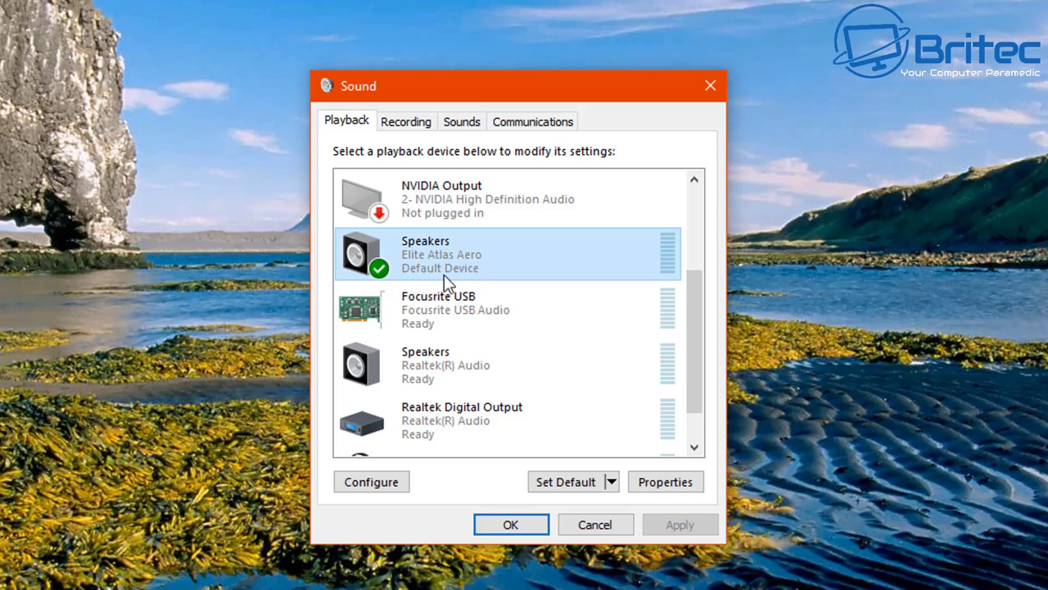
pyautogui.rightClick(435, 262)
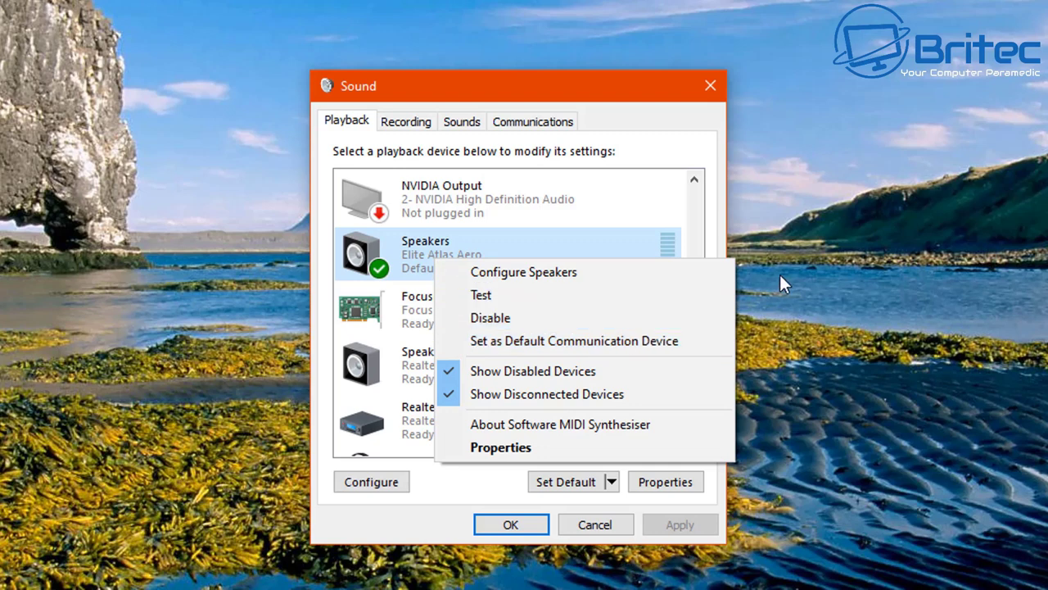
pyautogui.click(512, 87)
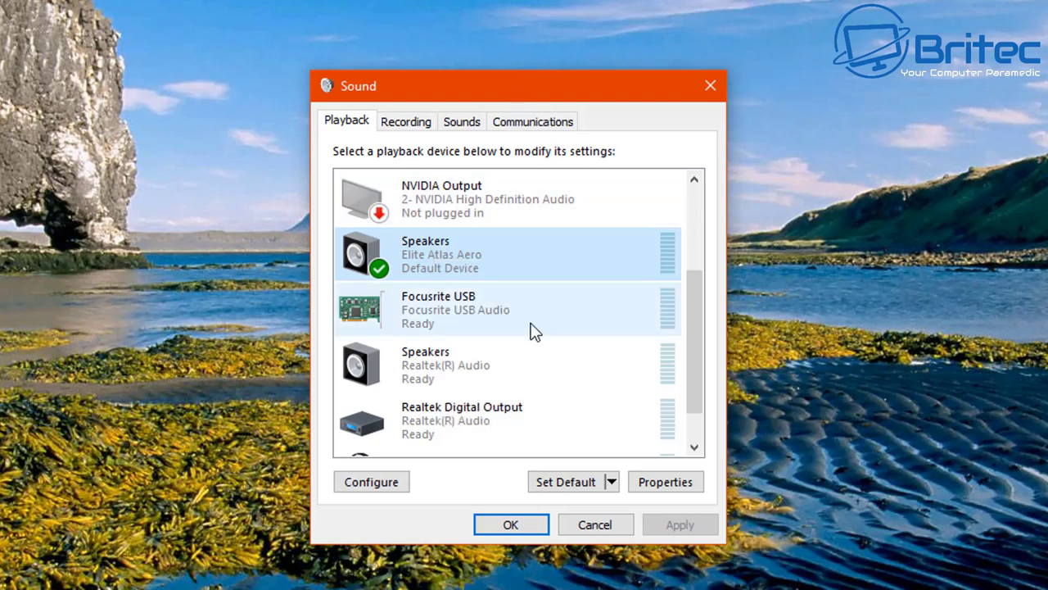
# Check the default-device options of the Headset Chat (Turtle Beach) playback device
pyautogui.moveTo(697, 300); pyautogui.dragTo(695, 349)
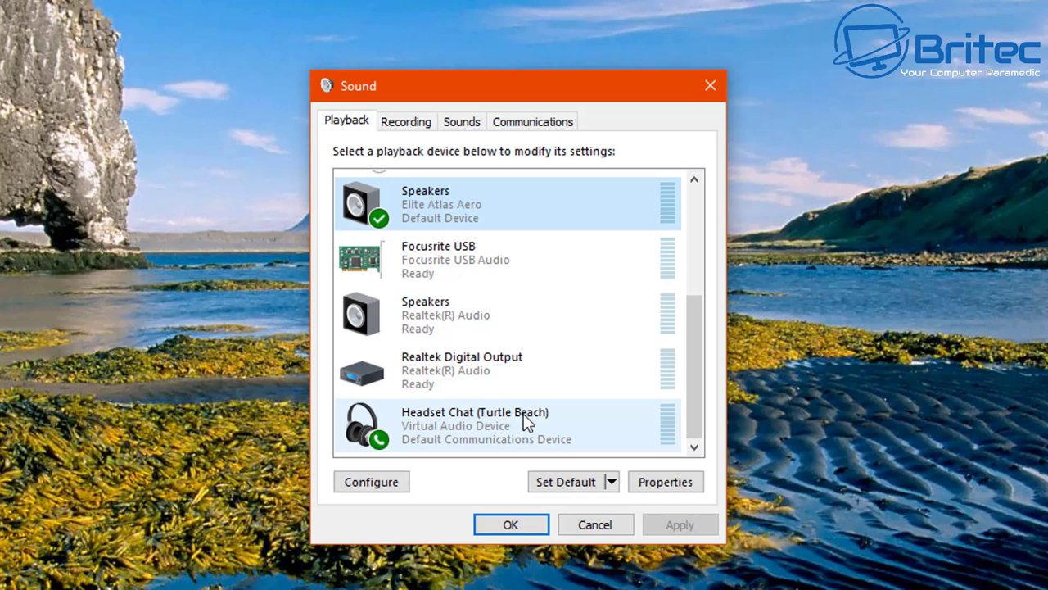
pyautogui.rightClick(455, 424)
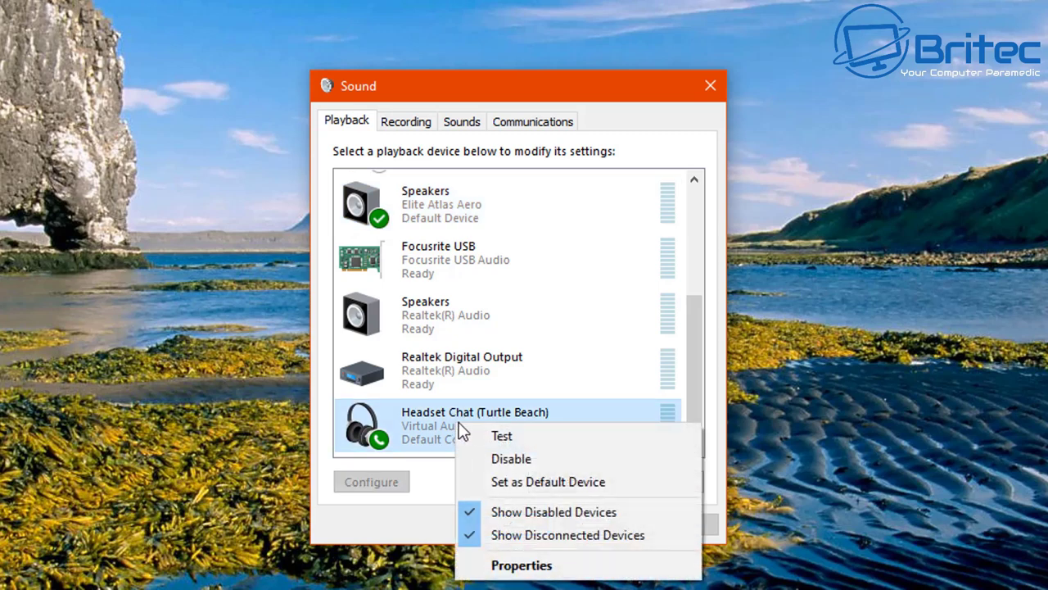
pyautogui.click(413, 427)
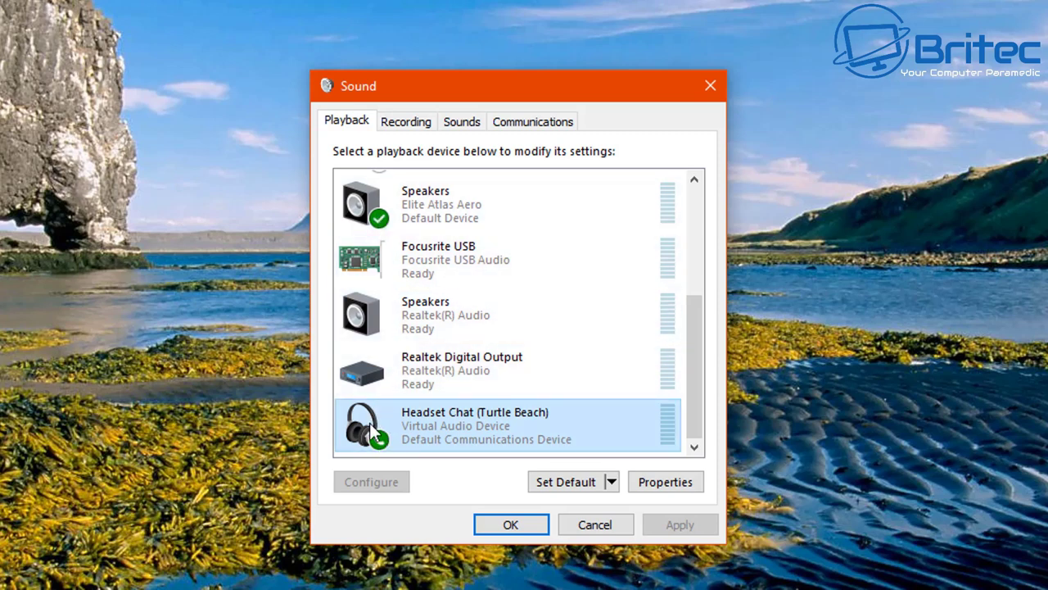
# Open the Headset Chat (Turtle Beach) properties and check its playback level, mute state and channel balance
pyautogui.click(653, 483)
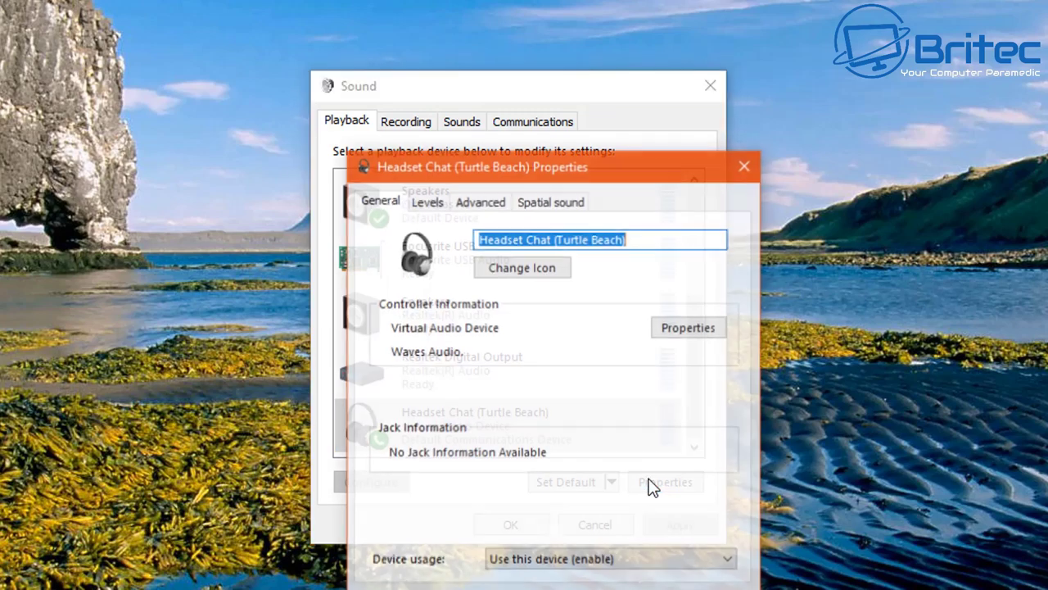
pyautogui.moveTo(565, 169); pyautogui.dragTo(527, 84)
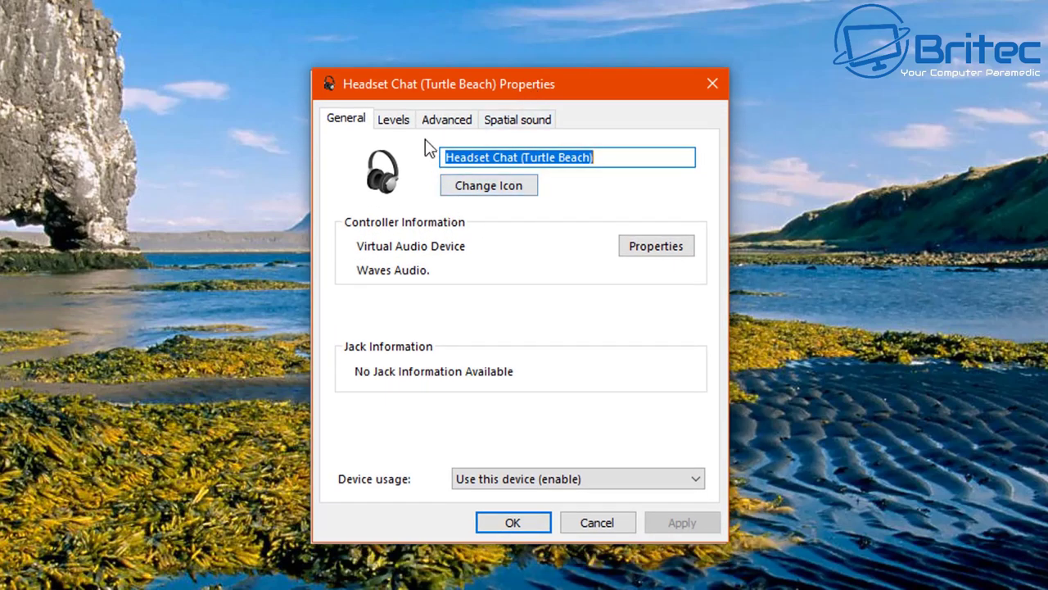
pyautogui.click(396, 121)
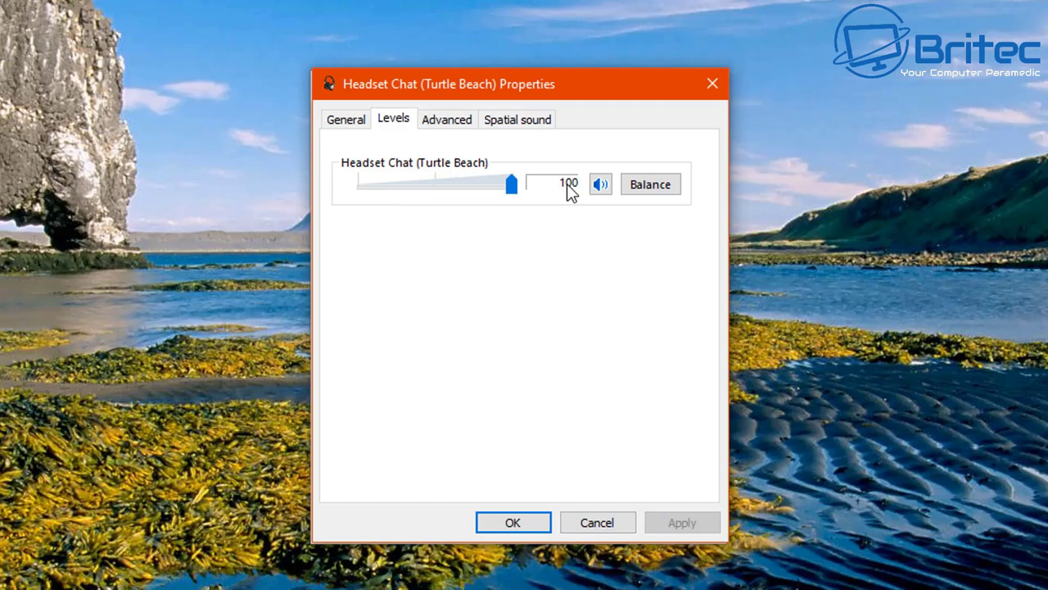
pyautogui.click(599, 188)
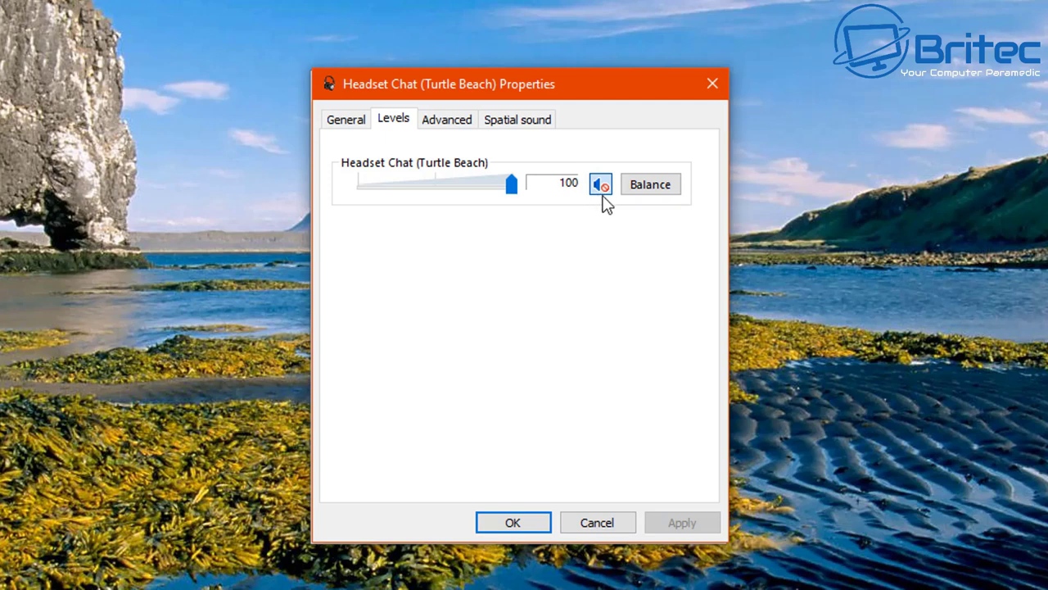
pyautogui.click(602, 193)
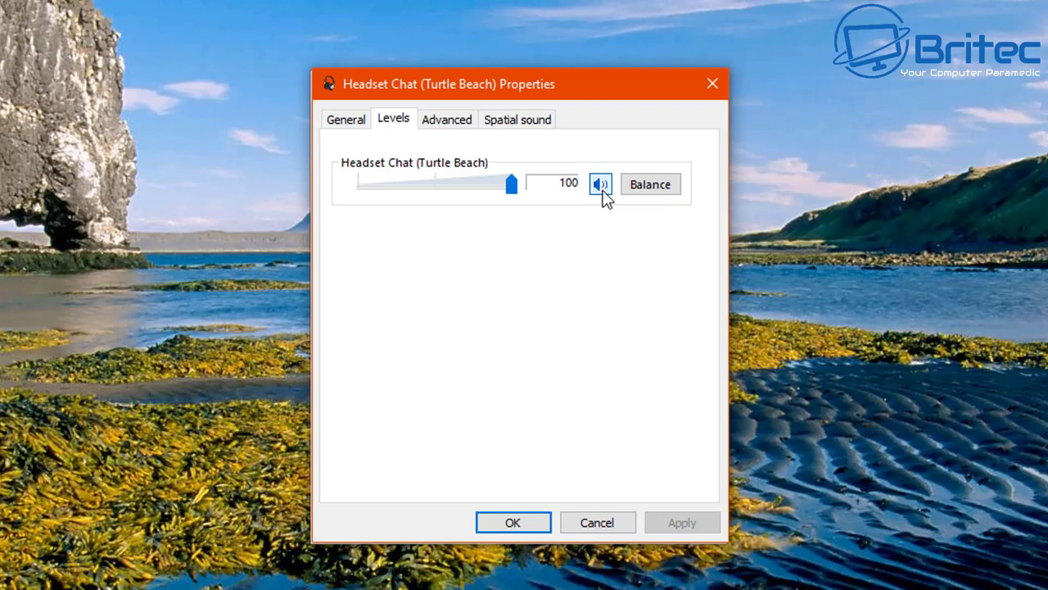
pyautogui.click(647, 187)
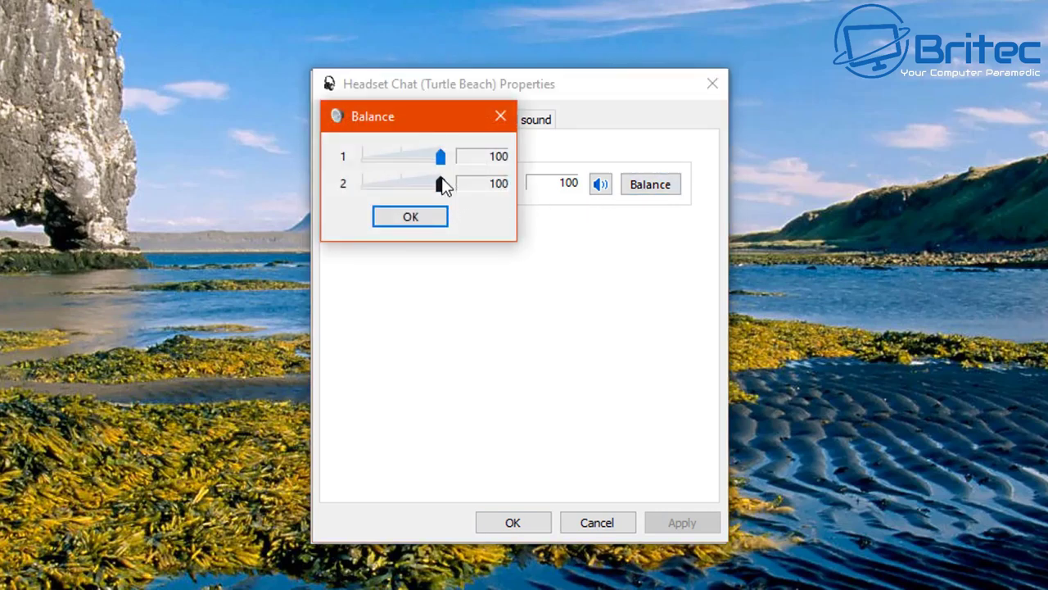
pyautogui.moveTo(443, 121); pyautogui.dragTo(520, 180)
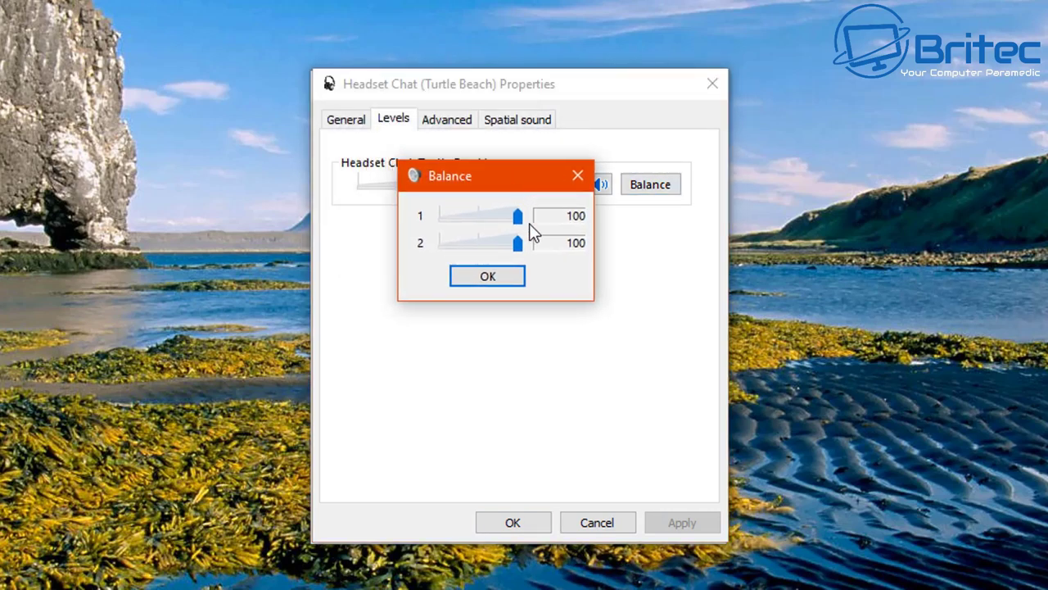
pyautogui.click(577, 176)
# Review the headset chat device's advanced and spatial sound settings, and close its properties without changes
pyautogui.click(453, 123)
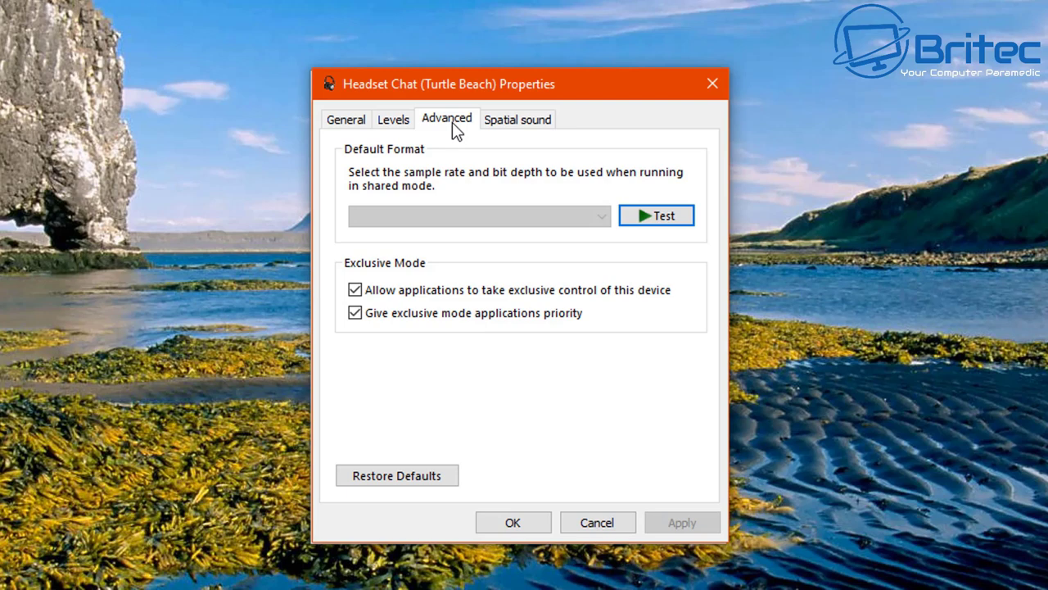
pyautogui.click(518, 129)
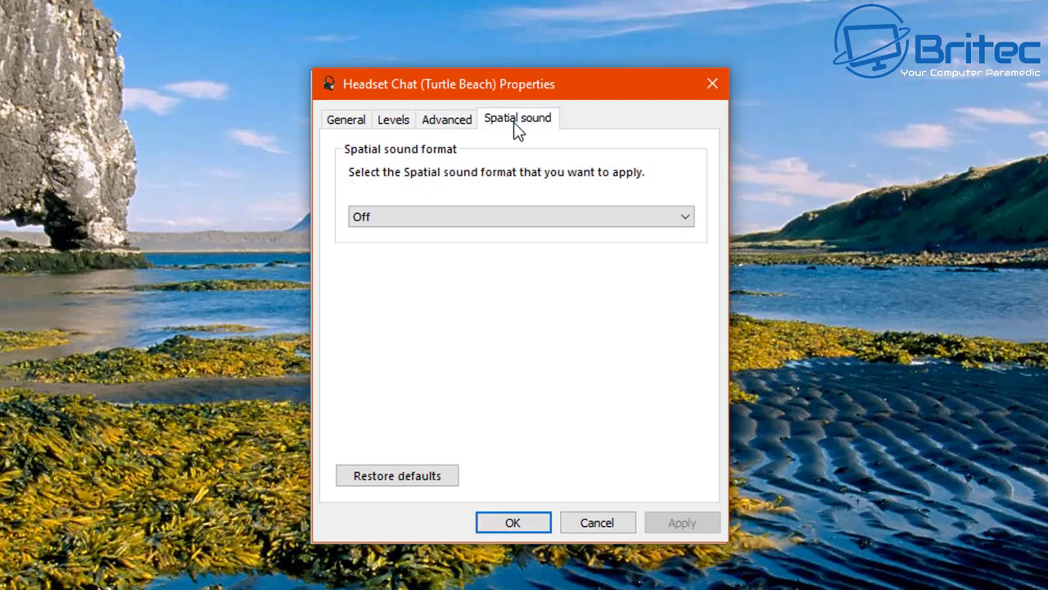
pyautogui.click(590, 522)
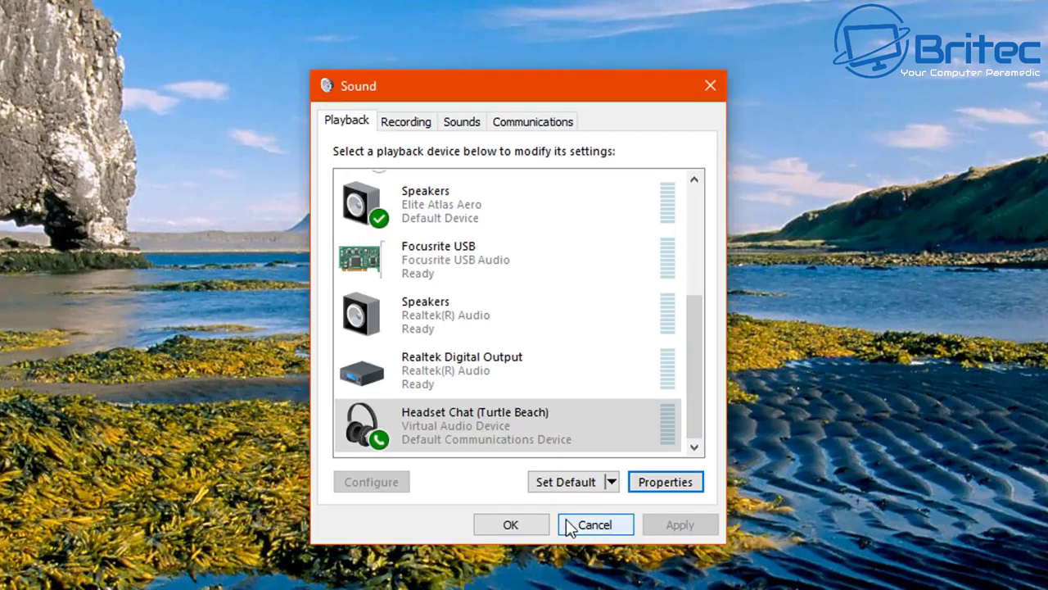
# Open the Elite Atlas Aero speakers' properties and check the volume level and mute state
pyautogui.click(437, 206)
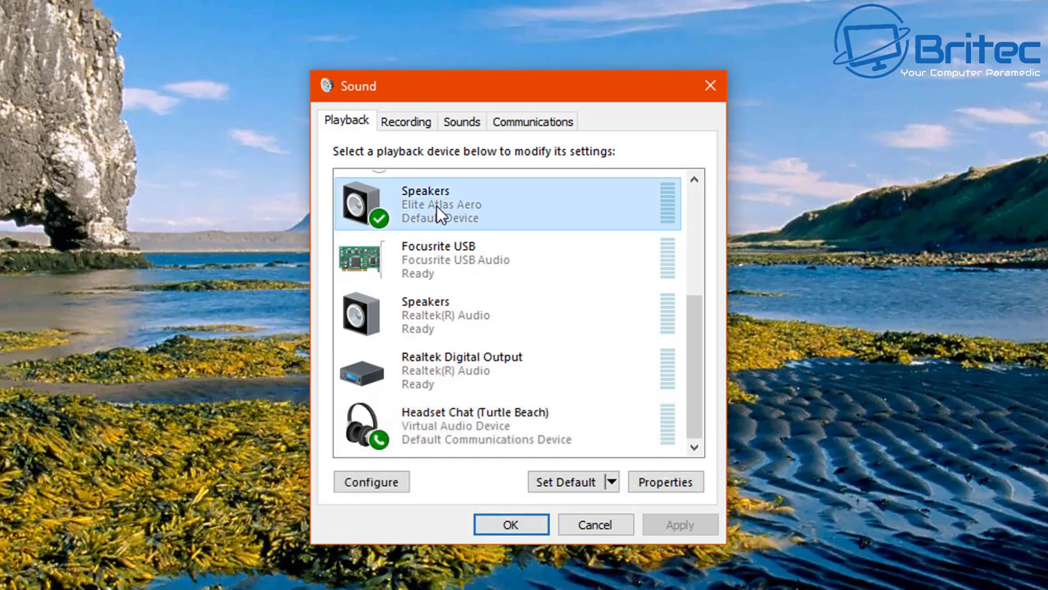
pyautogui.click(650, 483)
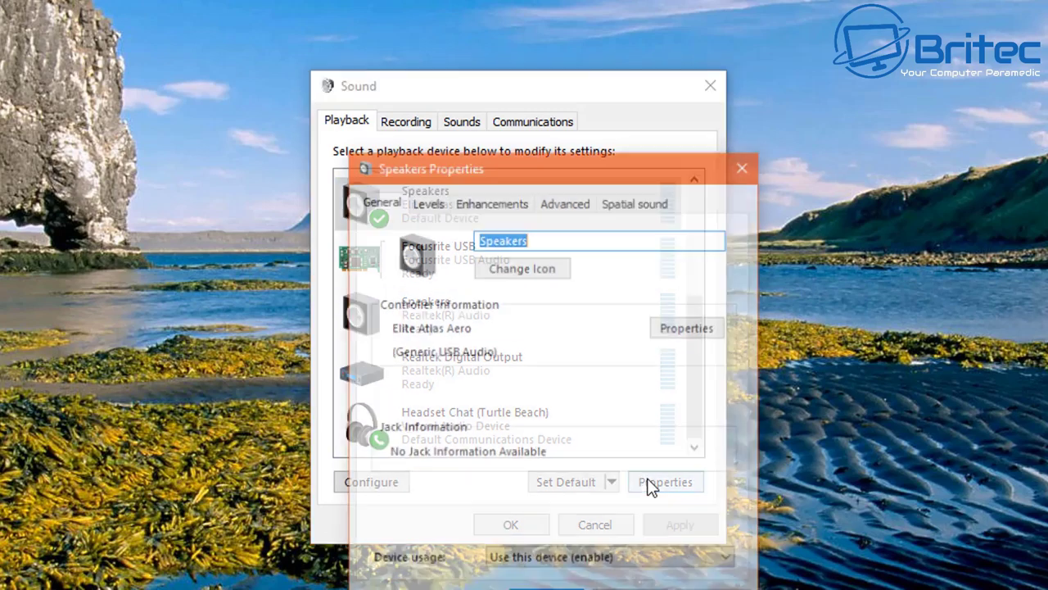
pyautogui.moveTo(568, 169); pyautogui.dragTo(538, 90)
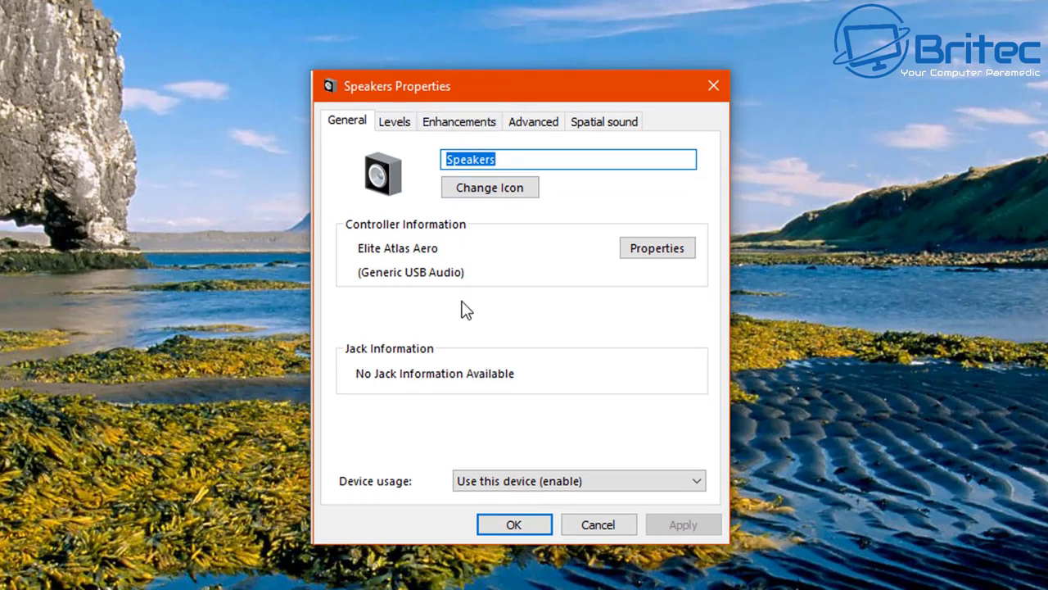
pyautogui.click(400, 127)
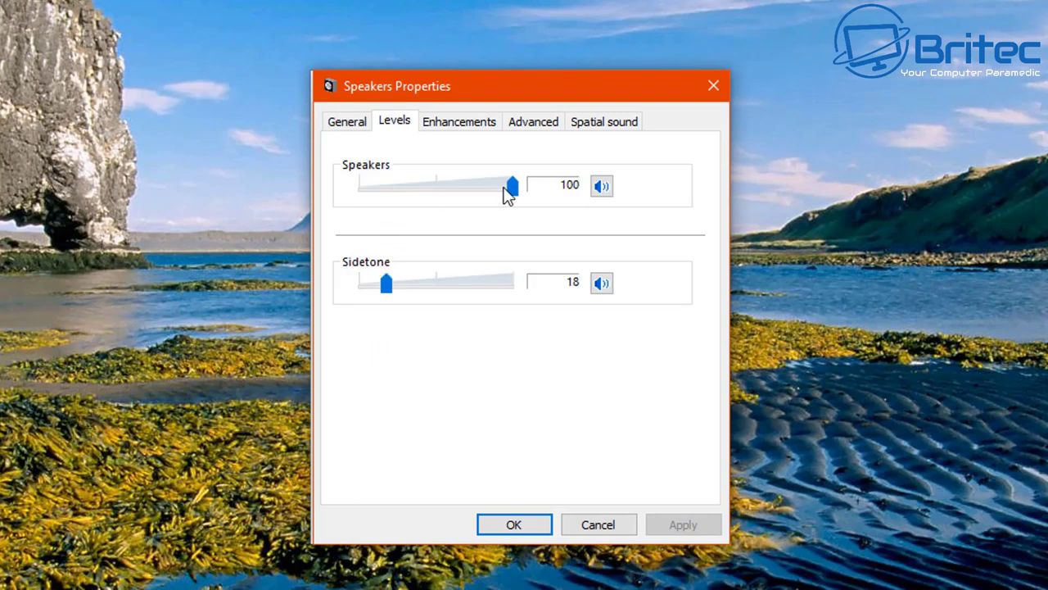
pyautogui.click(604, 190)
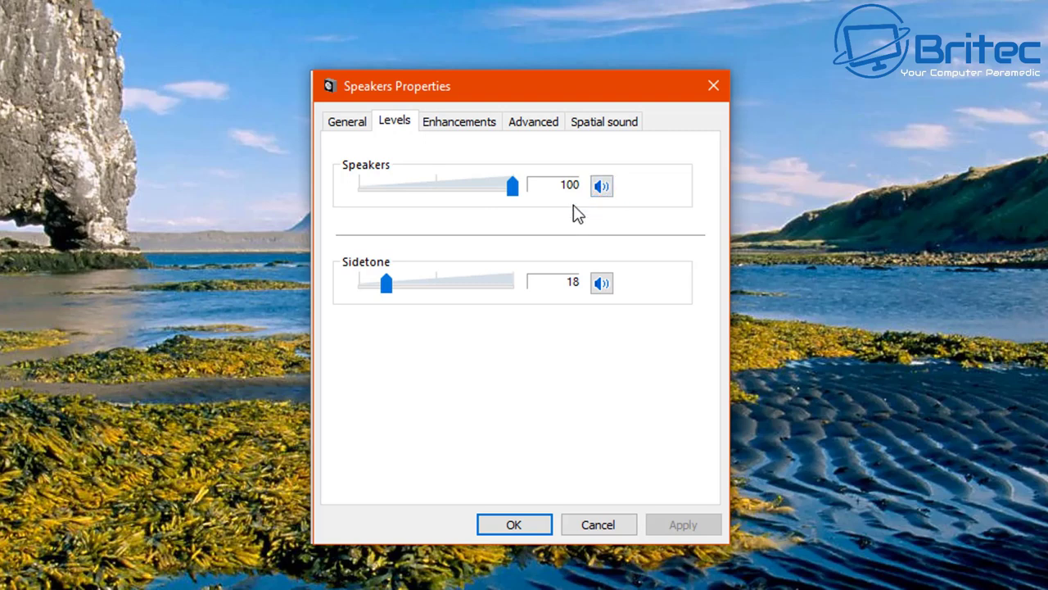
# Review the speakers' enhancements, including the Bass Boost settings, and their advanced and spatial sound options
pyautogui.click(453, 125)
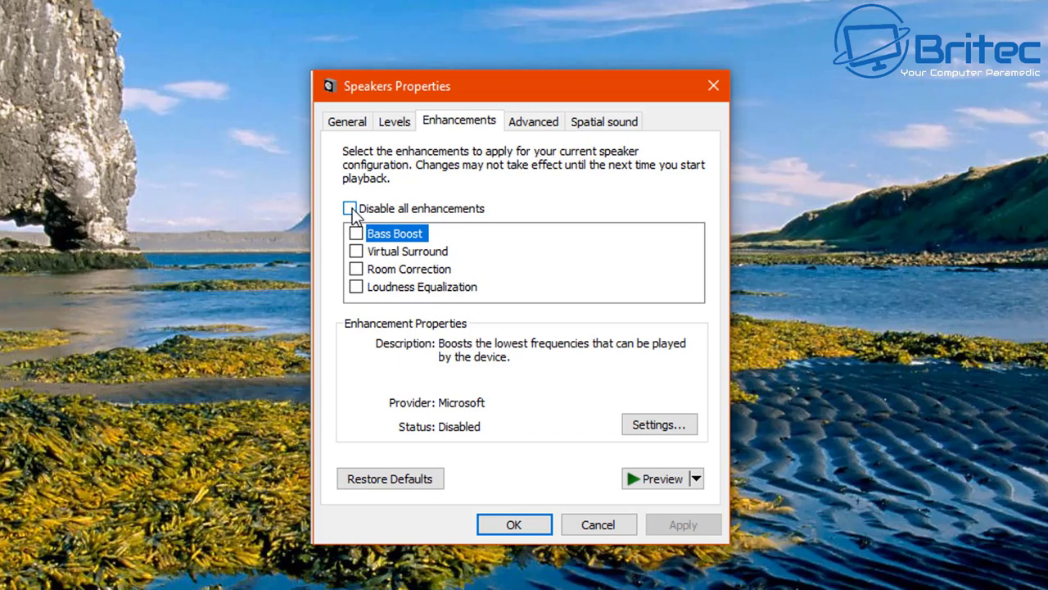
pyautogui.click(653, 426)
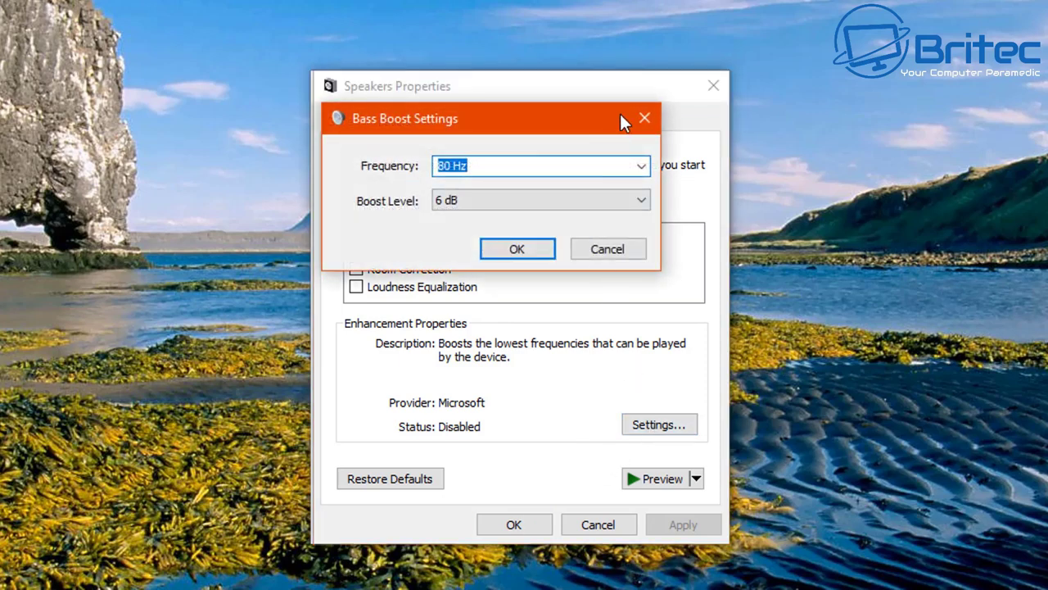
pyautogui.click(645, 119)
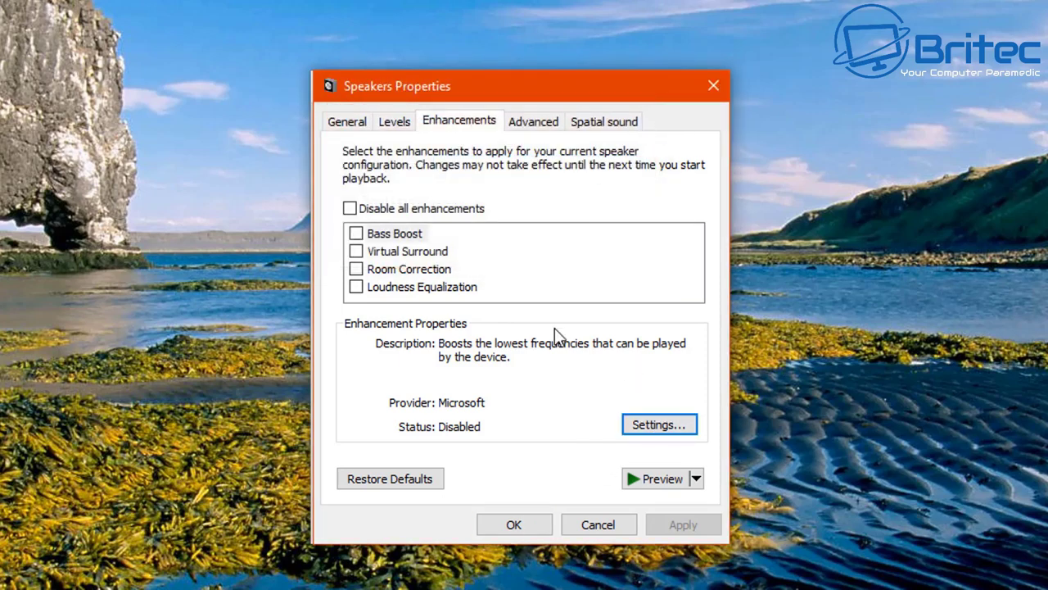
pyautogui.click(535, 127)
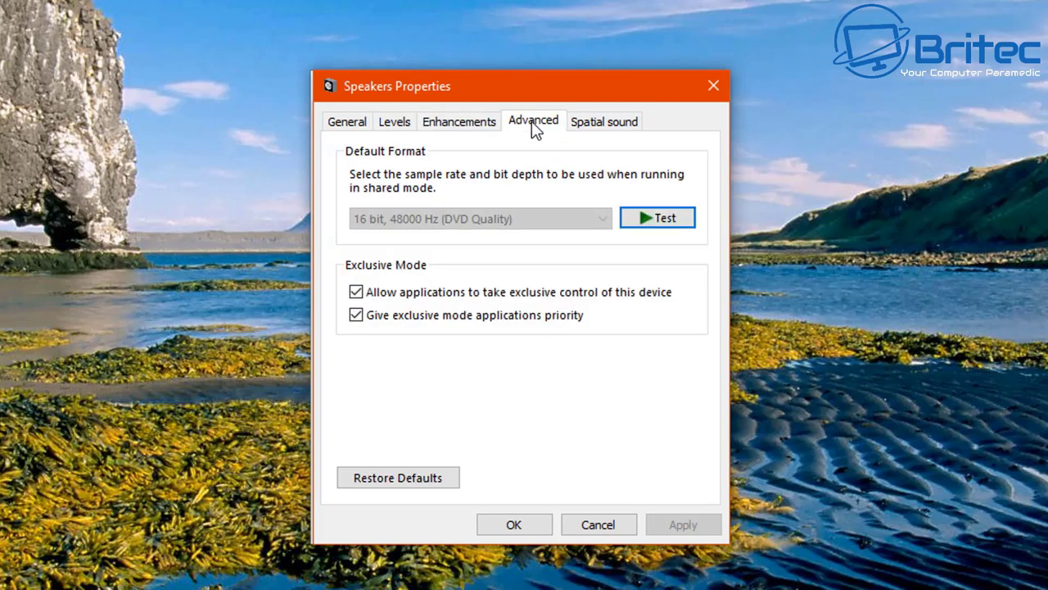
pyautogui.click(612, 127)
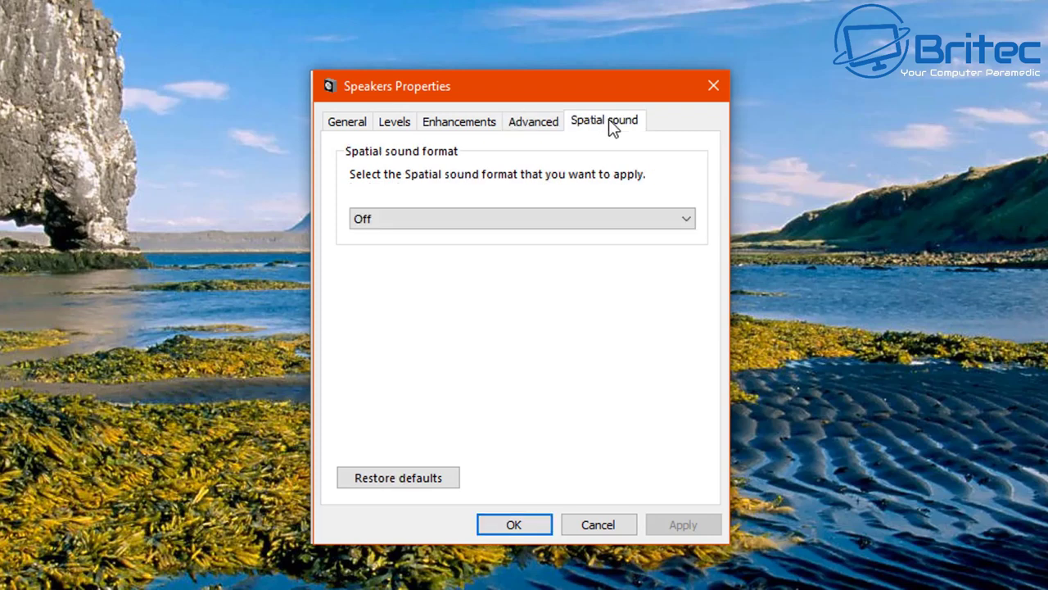
# Close the speakers' properties without changes and open the properties of the Elite Atlas Aero microphone among the recording devices
pyautogui.click(599, 529)
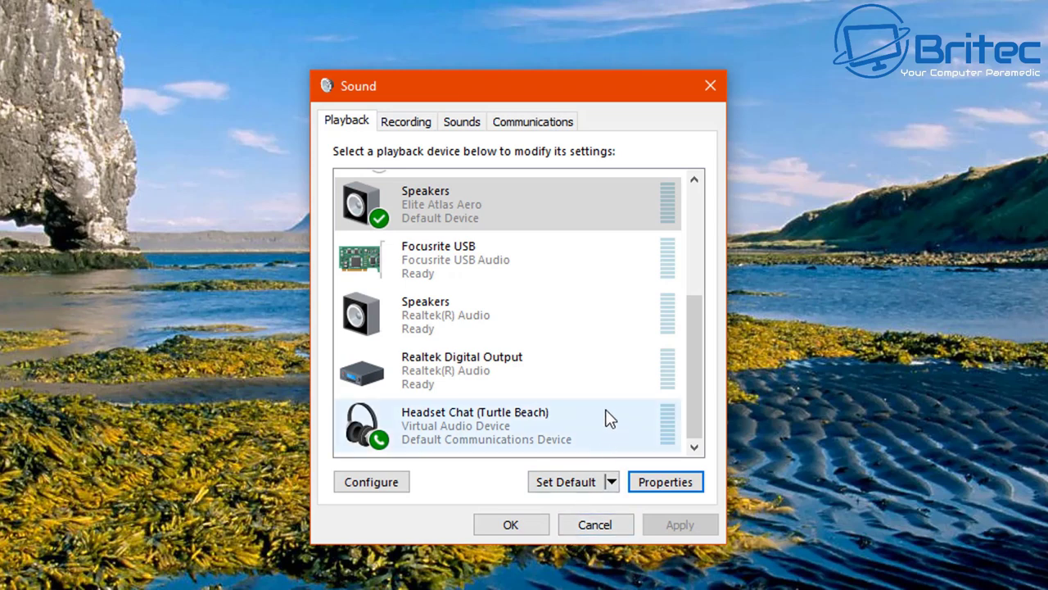
pyautogui.click(412, 127)
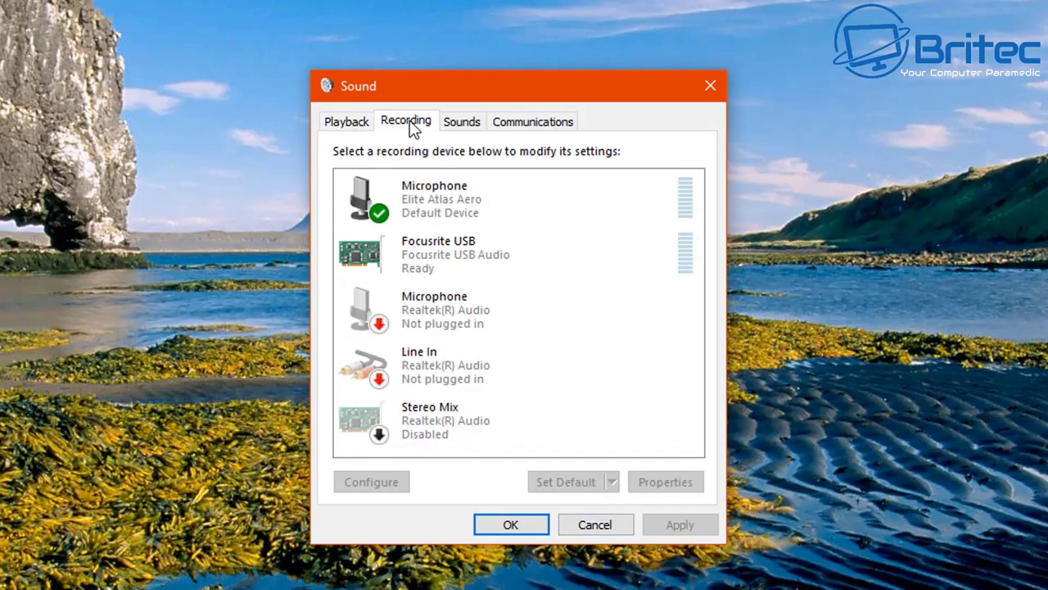
pyautogui.click(443, 212)
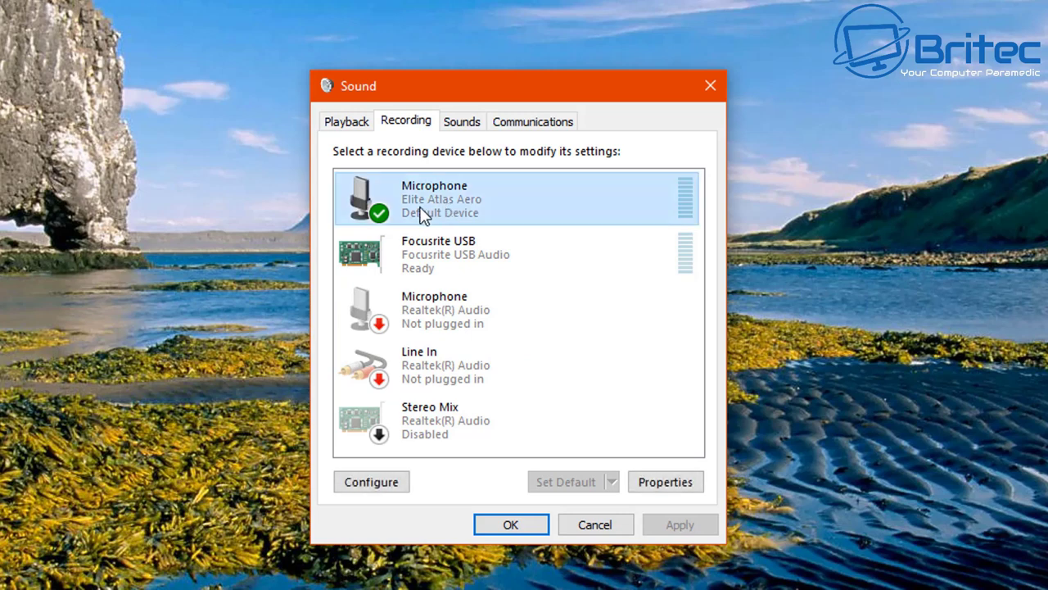
pyautogui.rightClick(475, 208)
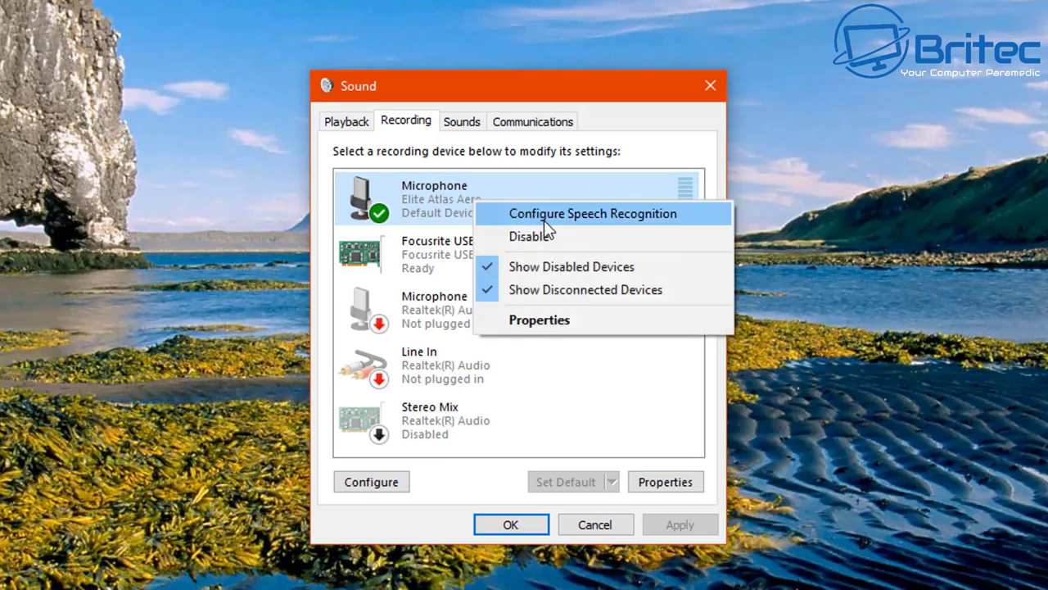
pyautogui.click(544, 319)
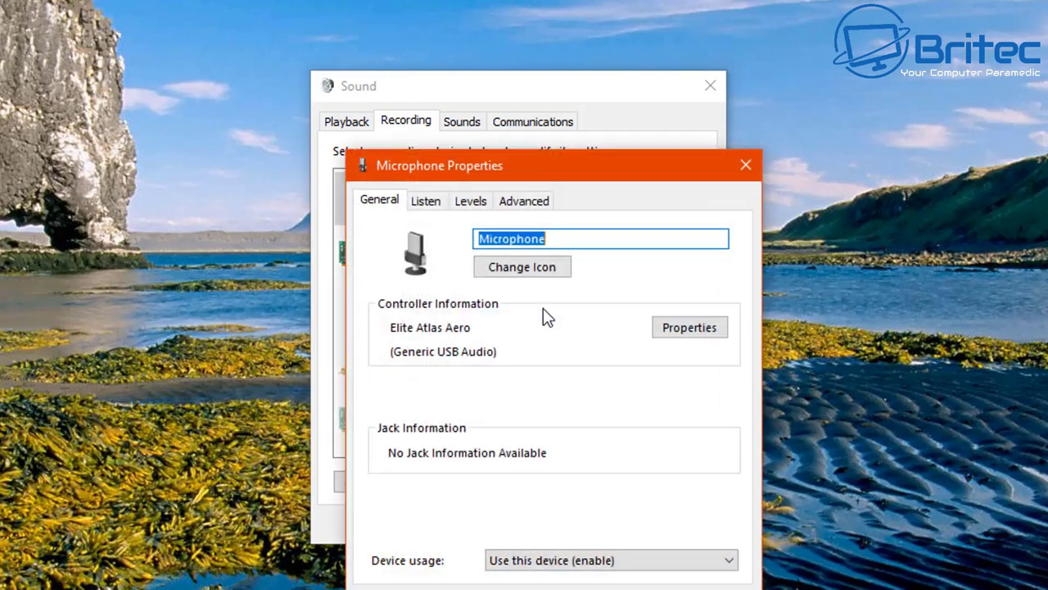
pyautogui.moveTo(547, 174); pyautogui.dragTo(514, 92)
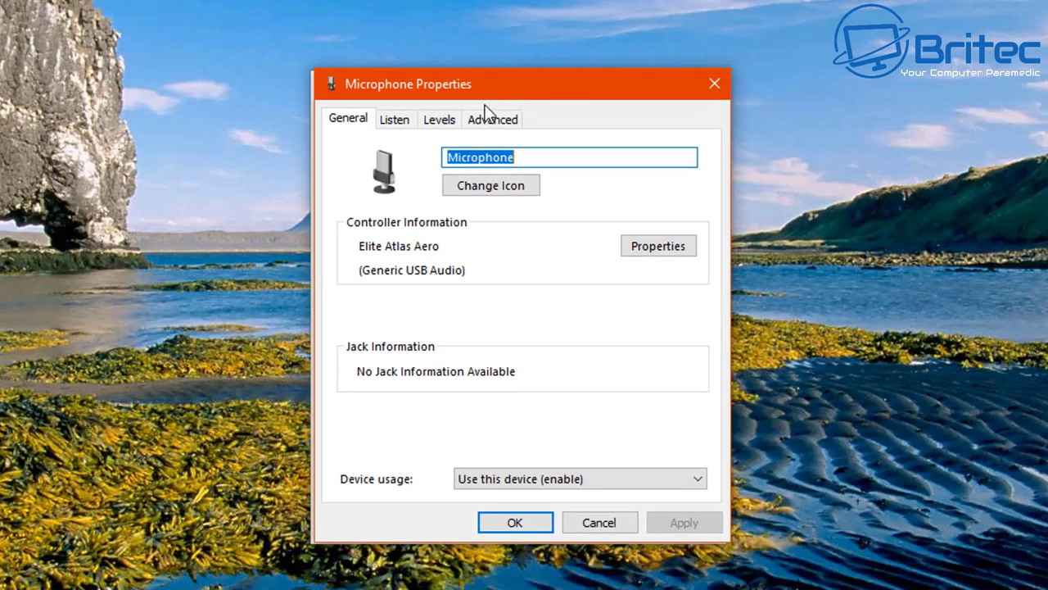
# Review the microphone's listen, level, mute and advanced settings, and close the properties and sound settings without changes
pyautogui.click(395, 121)
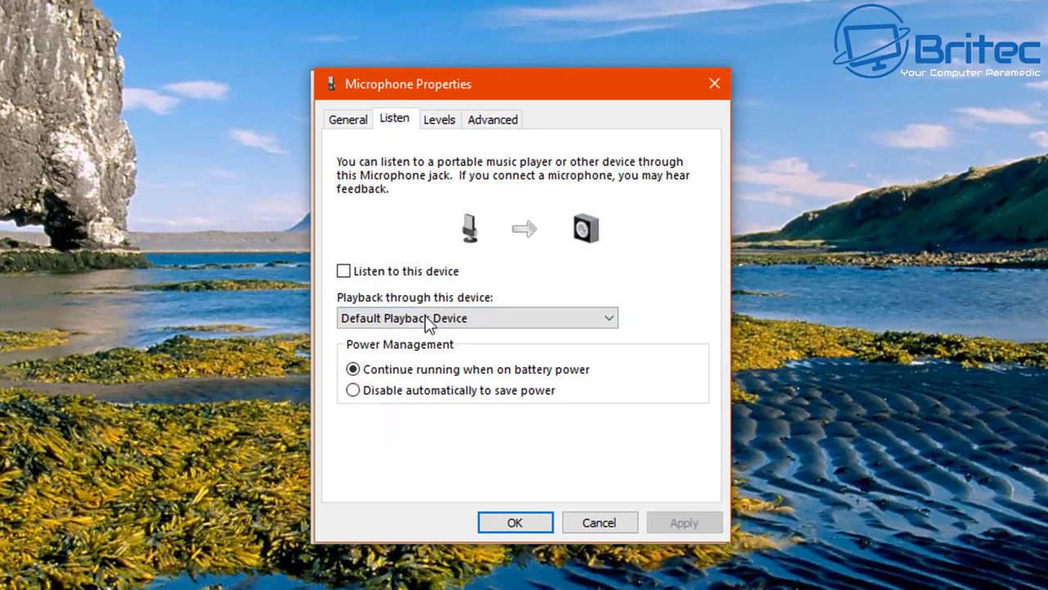
pyautogui.click(437, 125)
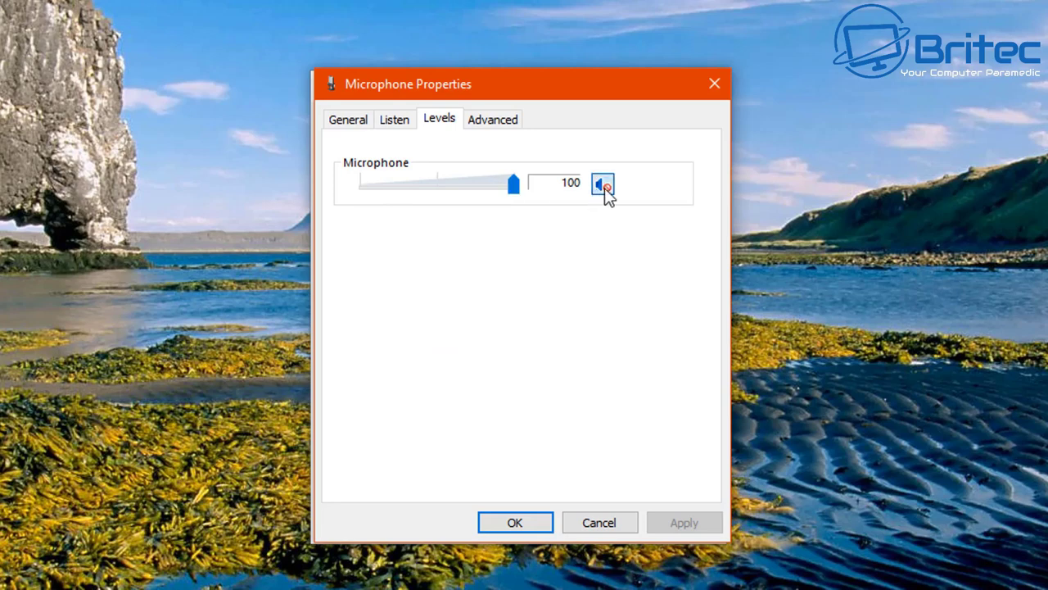
pyautogui.click(602, 188)
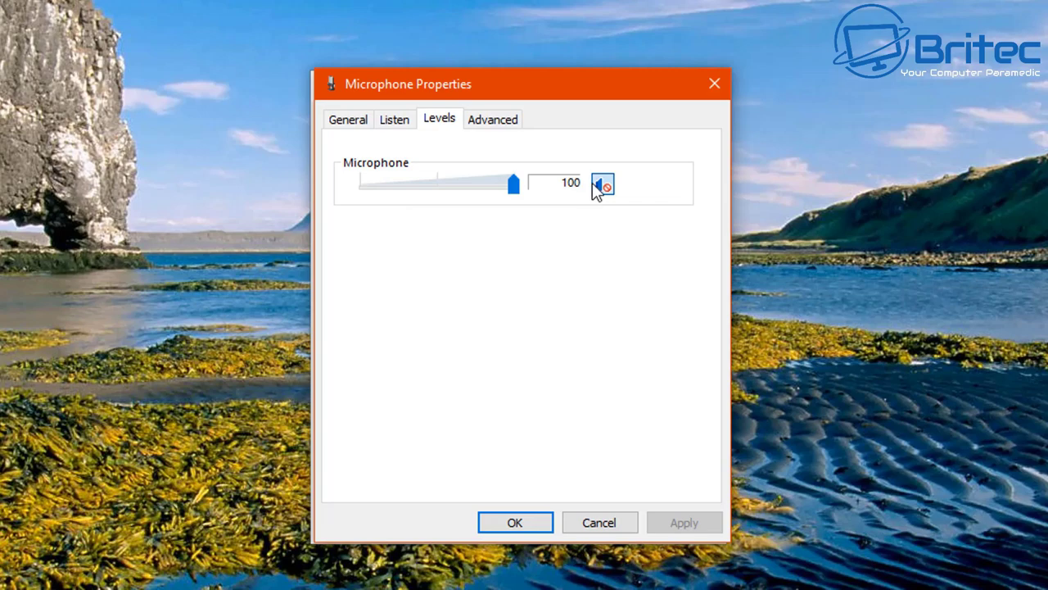
pyautogui.click(480, 127)
pyautogui.click(597, 522)
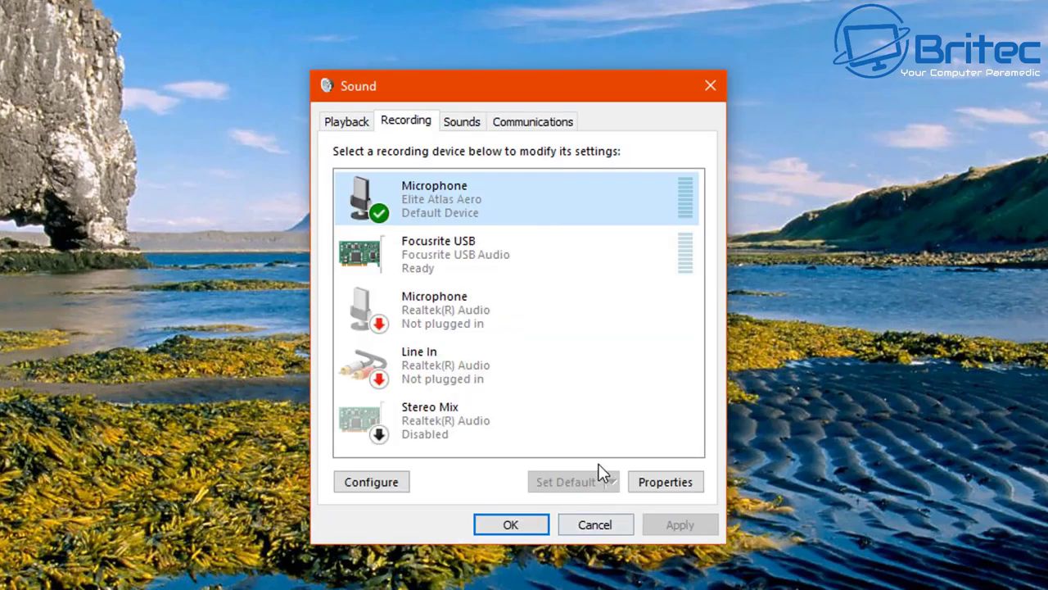
pyautogui.click(595, 526)
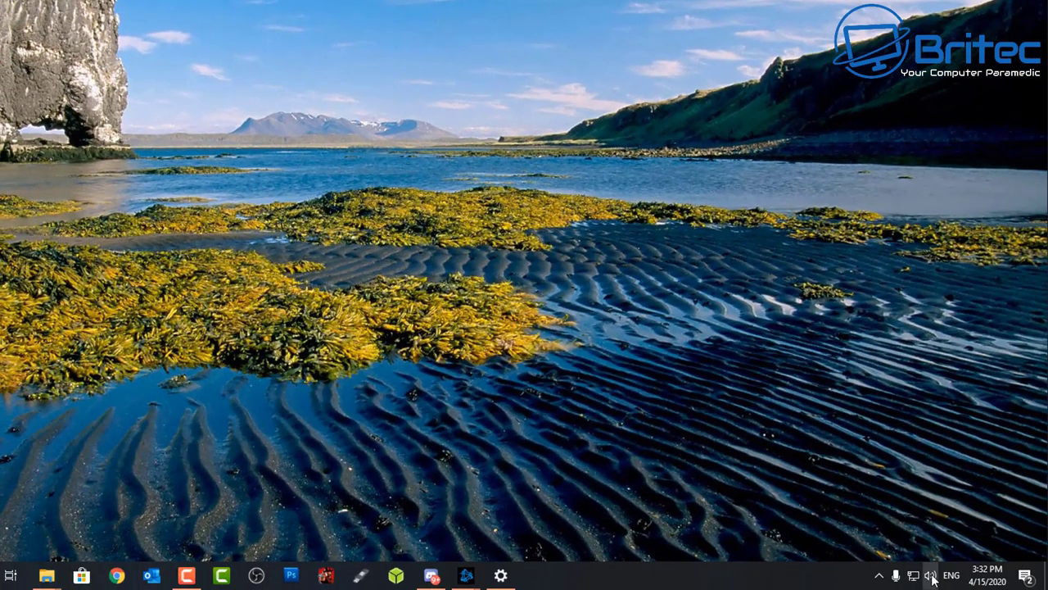
# Check the Elite Atlas Aero speakers' master volume and open the volume mixer to review the application levels
pyautogui.click(931, 576)
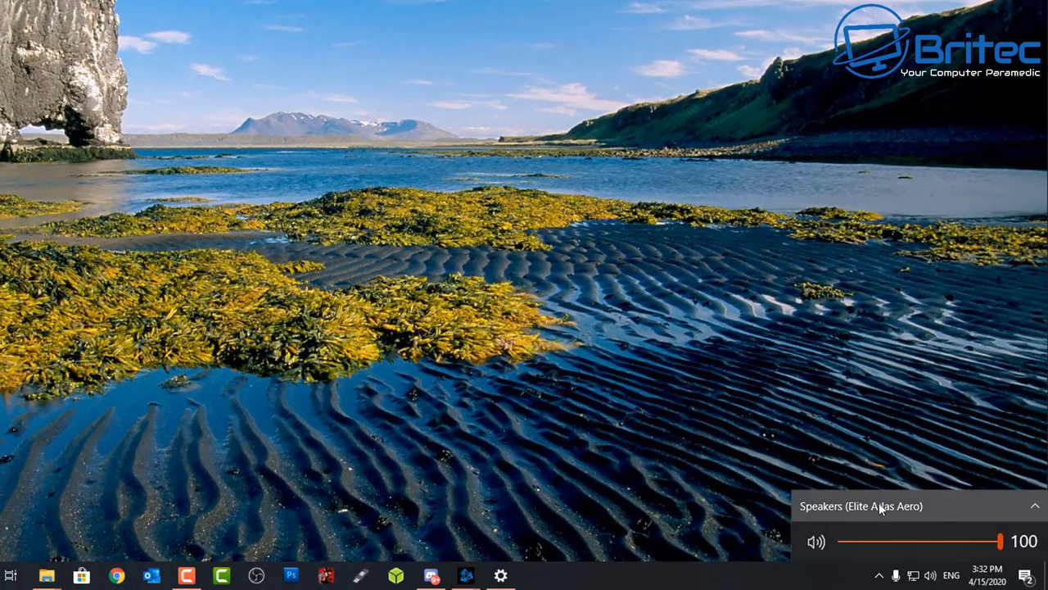
pyautogui.rightClick(933, 577)
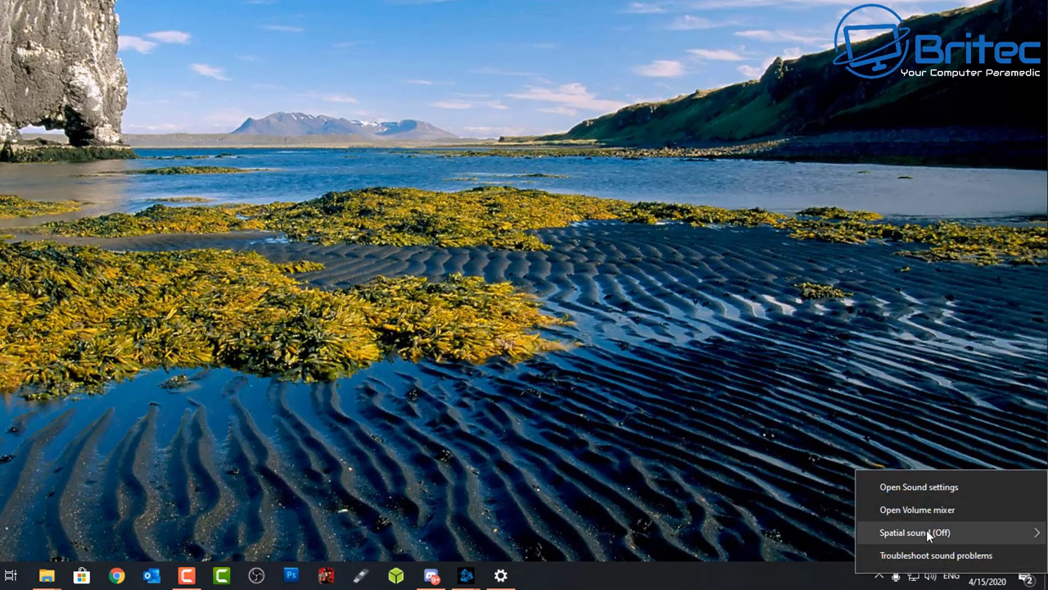
pyautogui.moveTo(926, 532)
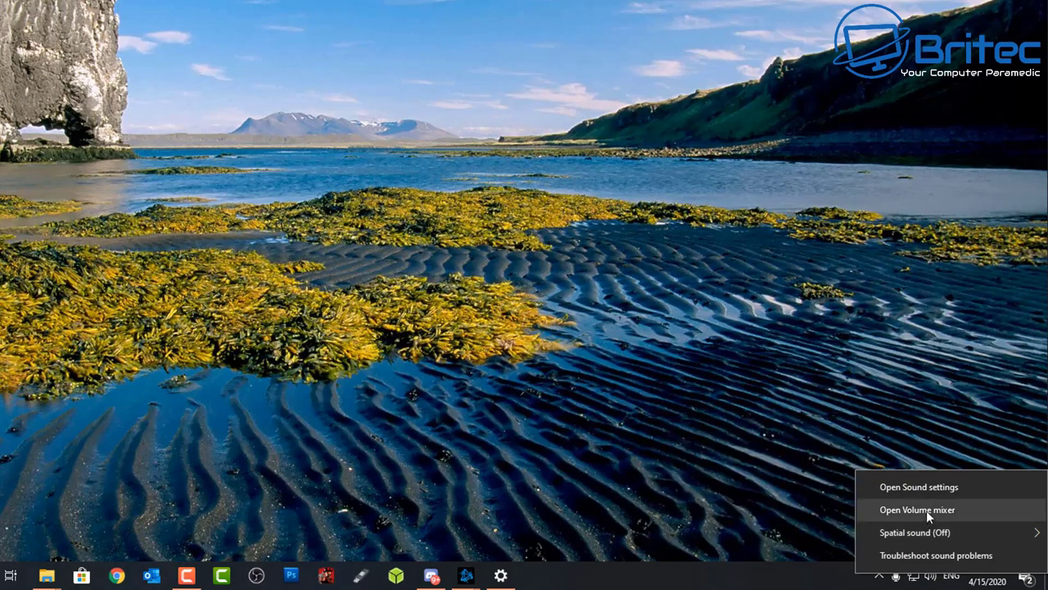
pyautogui.click(926, 510)
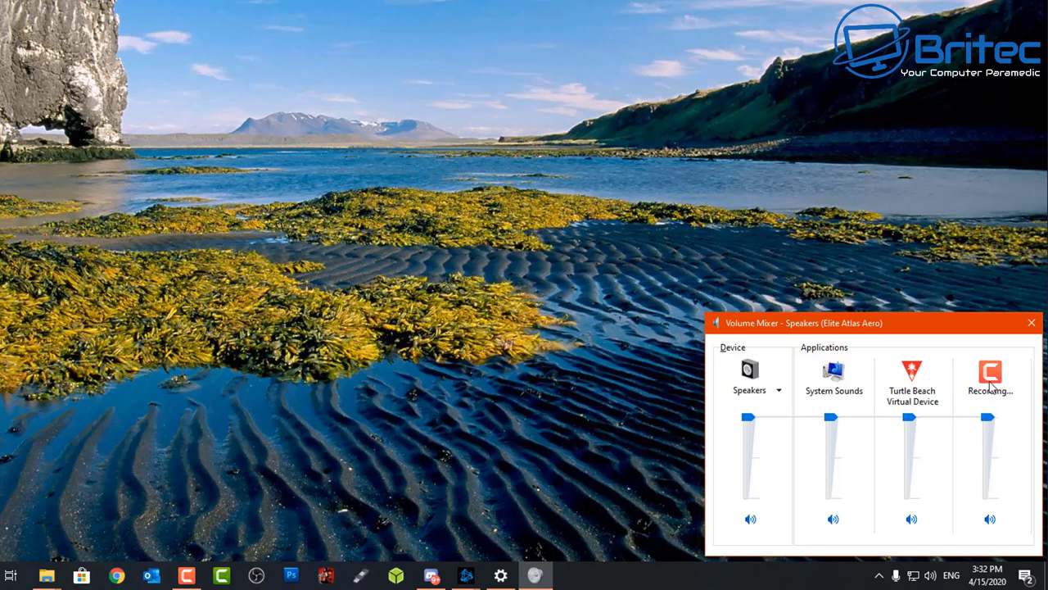
# Launch Call of Duty: Warzone from the Blizzard launcher and close the volume mixer
pyautogui.click(466, 576)
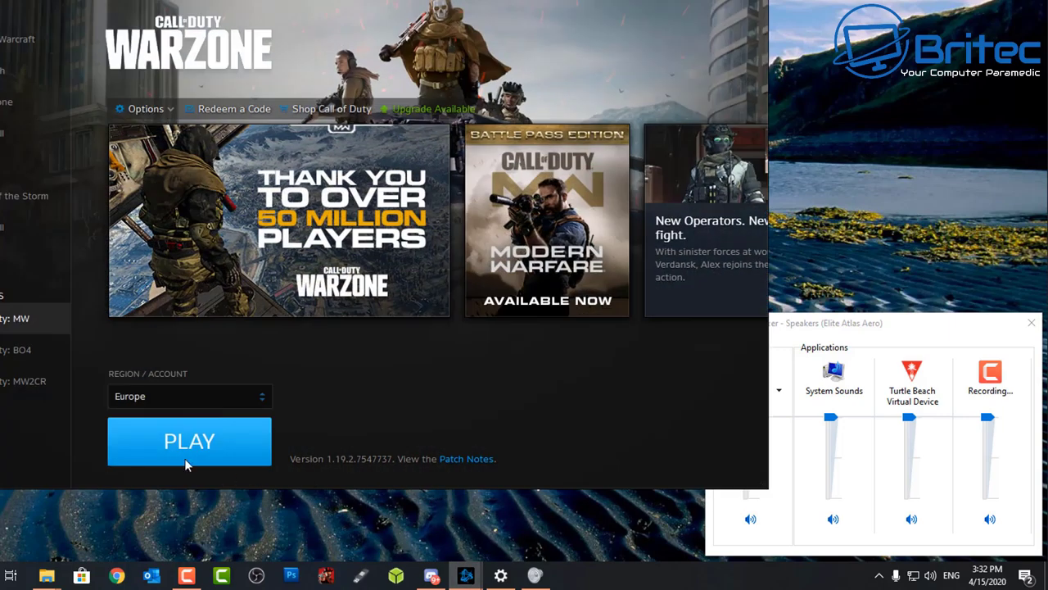
pyautogui.click(192, 454)
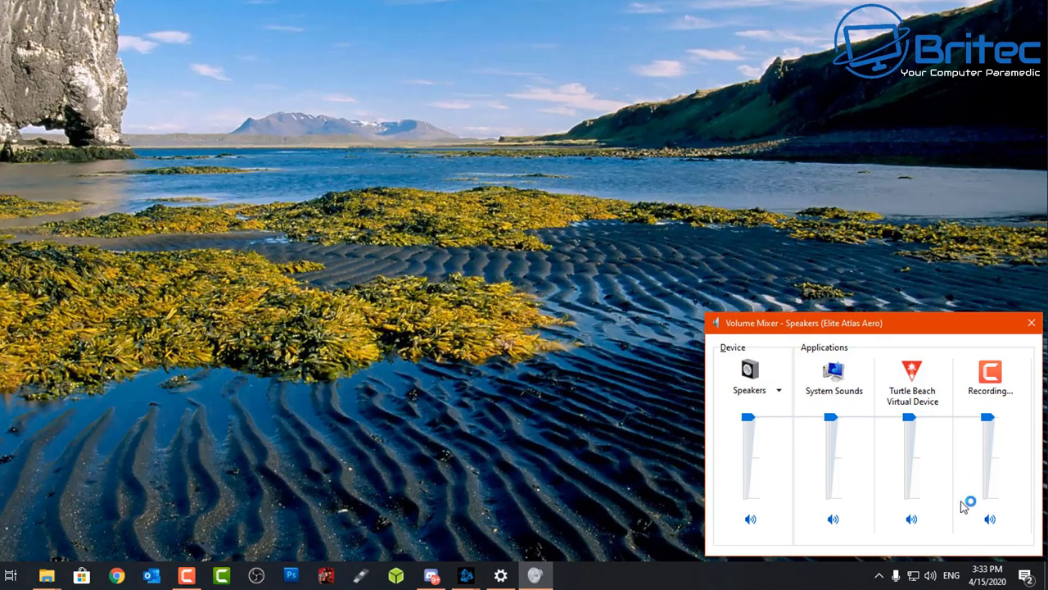
pyautogui.click(1031, 325)
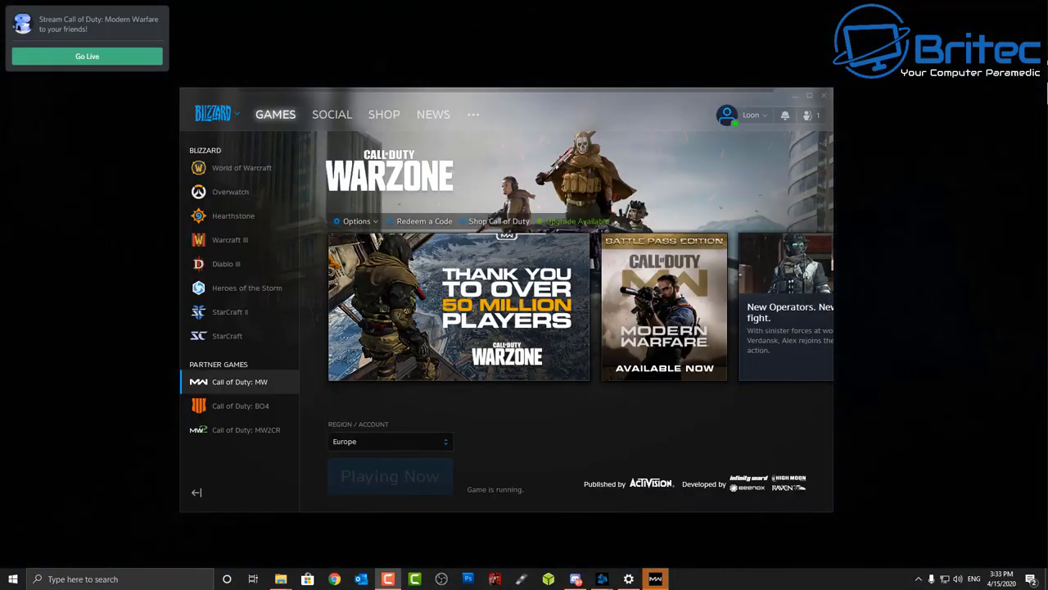
# Reopen the volume mixer with the game running and set the Call of Duty: Modern Warfare volume to 100
pyautogui.click(958, 579)
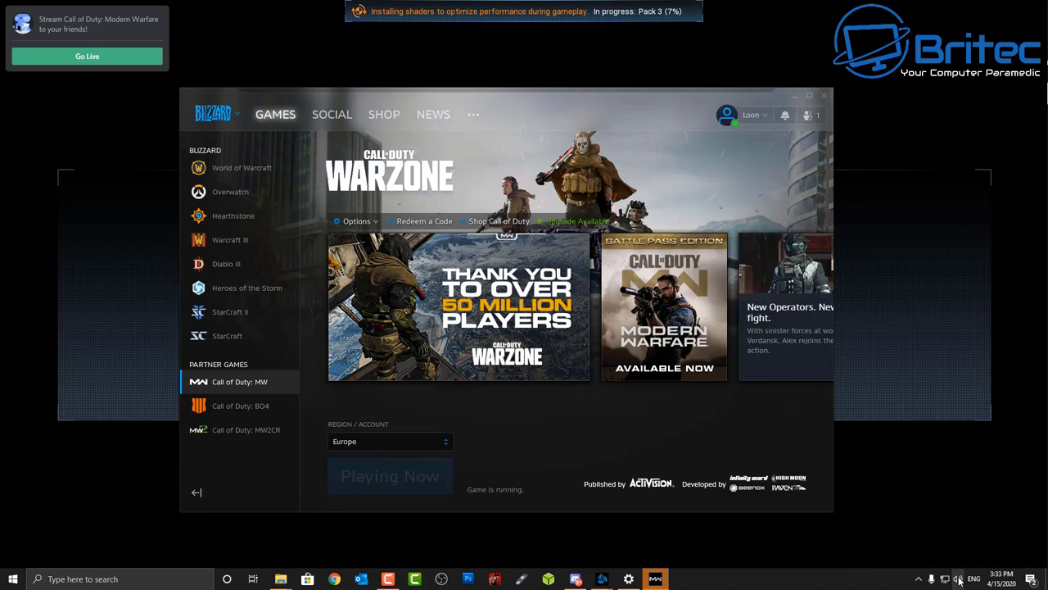
pyautogui.rightClick(958, 579)
pyautogui.click(948, 528)
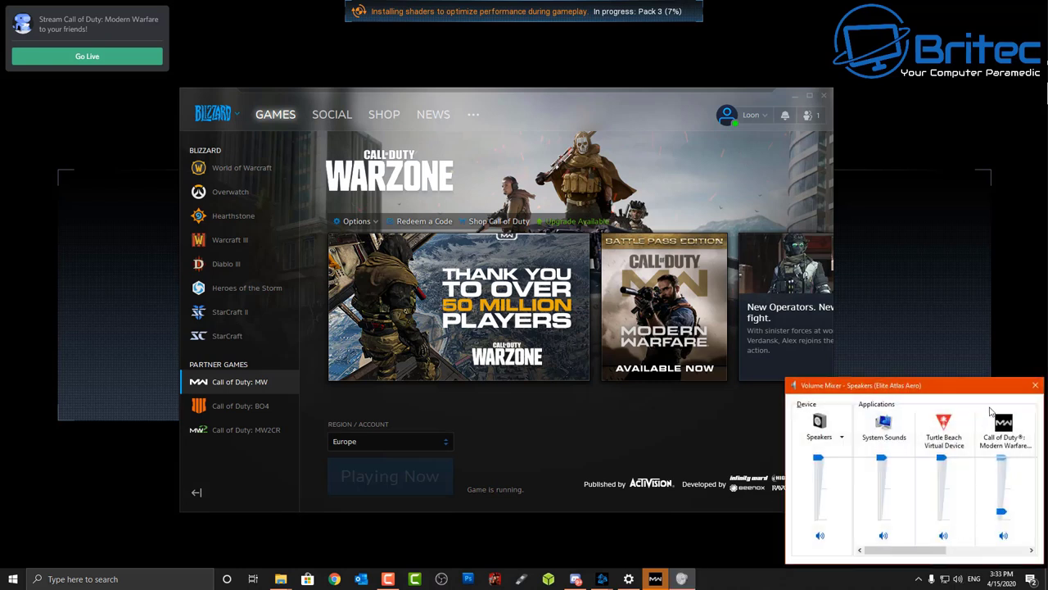
pyautogui.moveTo(989, 381); pyautogui.dragTo(600, 255)
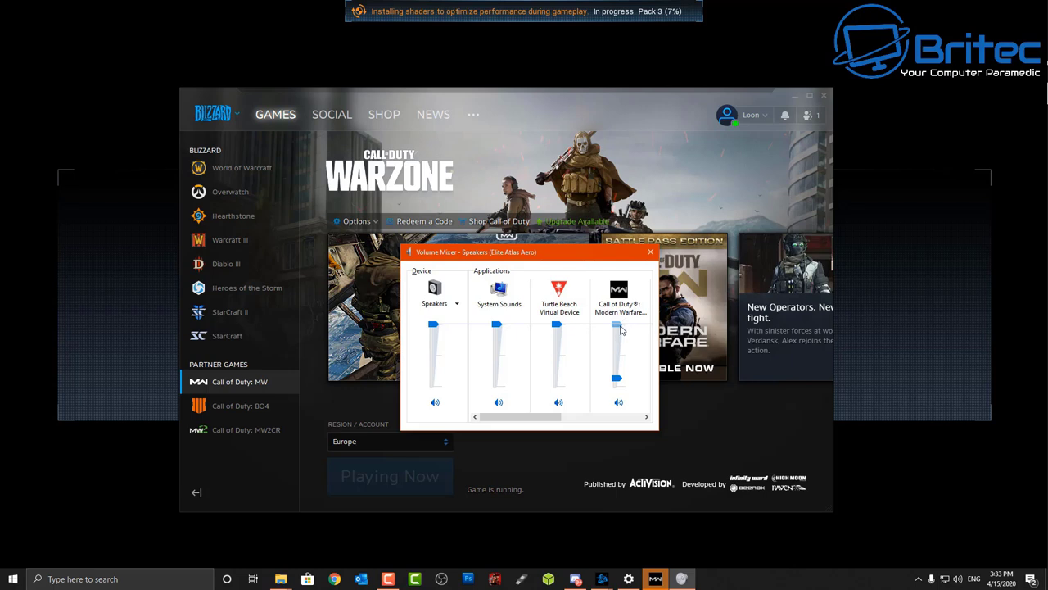
pyautogui.click(619, 379)
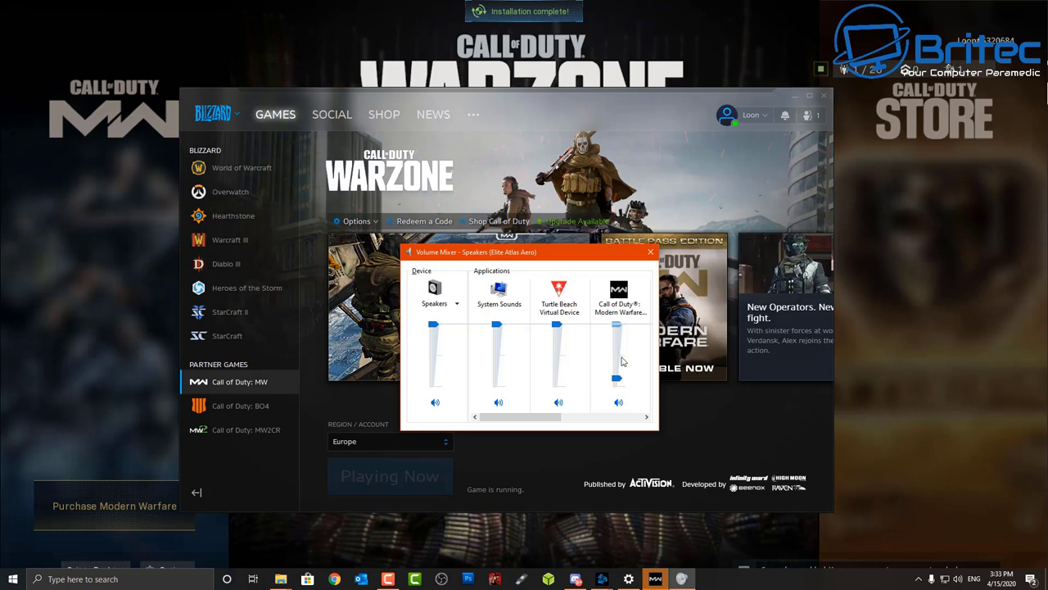
pyautogui.moveTo(618, 381); pyautogui.dragTo(620, 323)
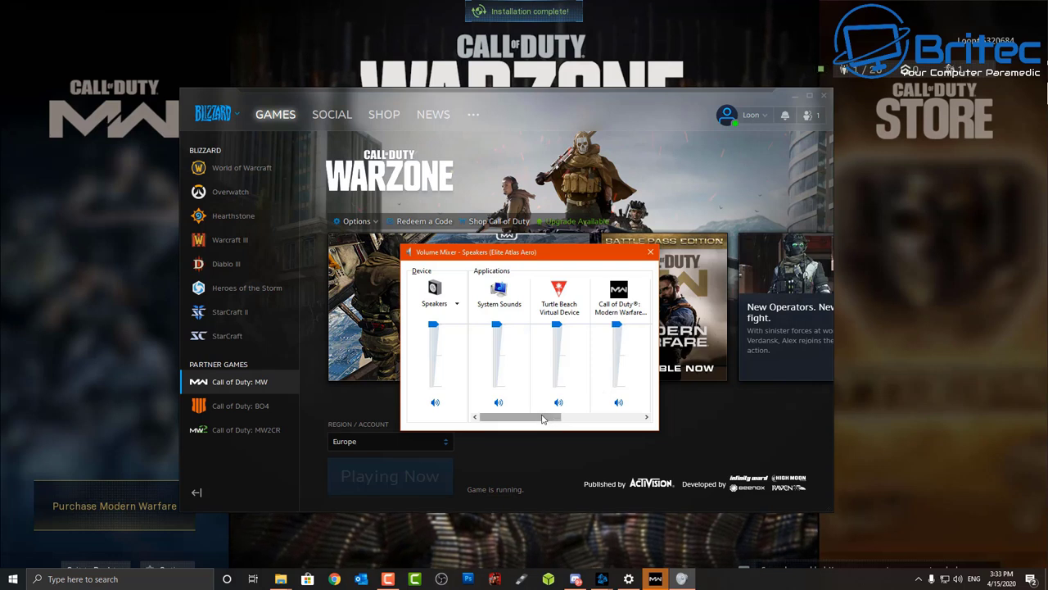
pyautogui.moveTo(540, 419)
pyautogui.mouseDown()
pyautogui.moveTo(667, 421)
pyautogui.moveTo(530, 419)
pyautogui.mouseUp()
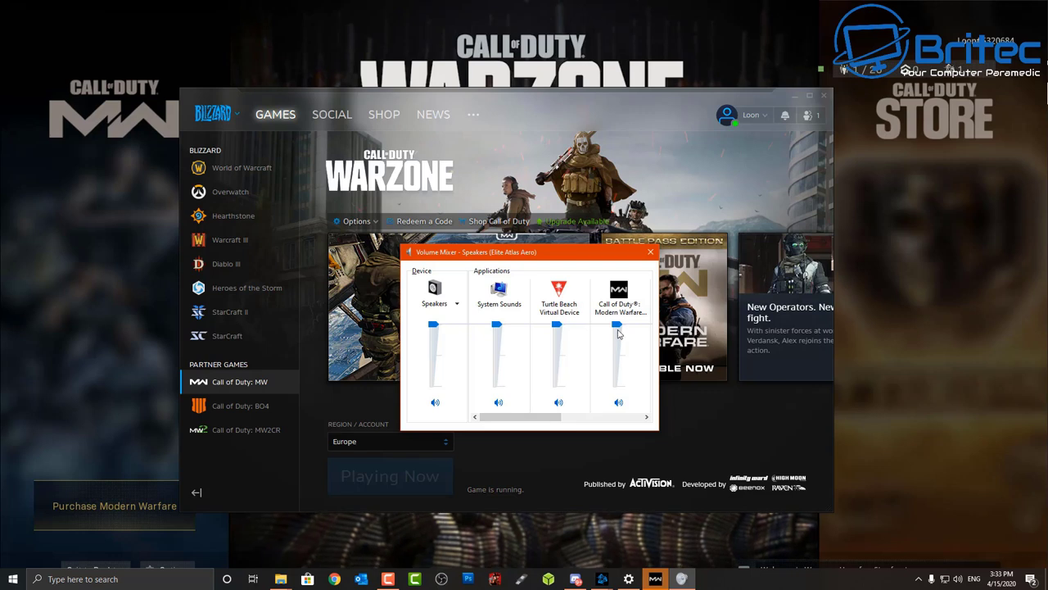
pyautogui.moveTo(620, 334)
pyautogui.mouseDown()
pyautogui.moveTo(617, 382)
pyautogui.moveTo(618, 326)
pyautogui.mouseUp()
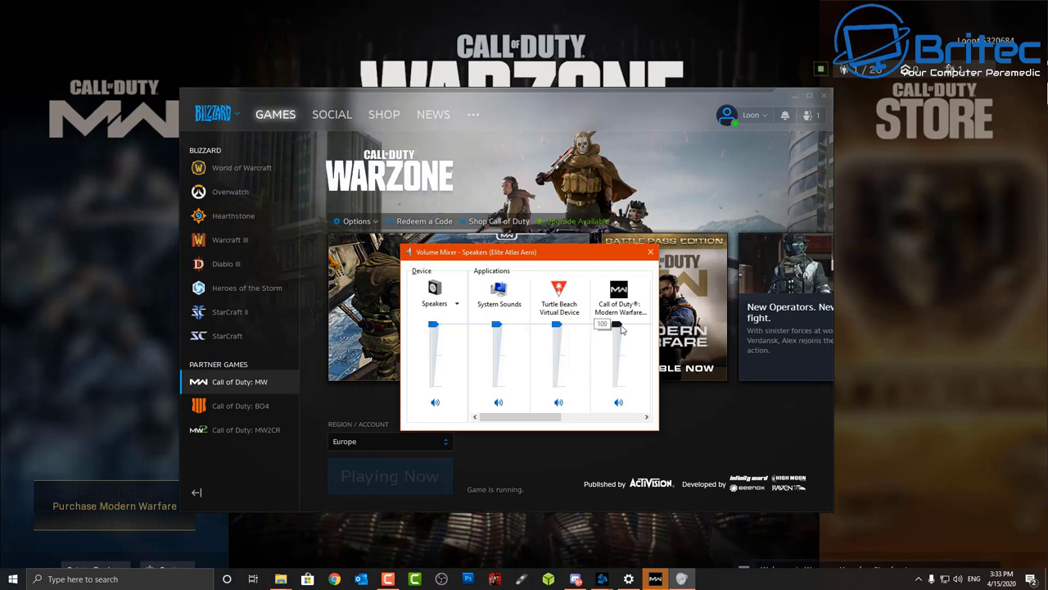
# Mute and unmute both Call of Duty: Modern Warfare and the Turtle Beach Virtual Device, and close the volume mixer
pyautogui.click(619, 404)
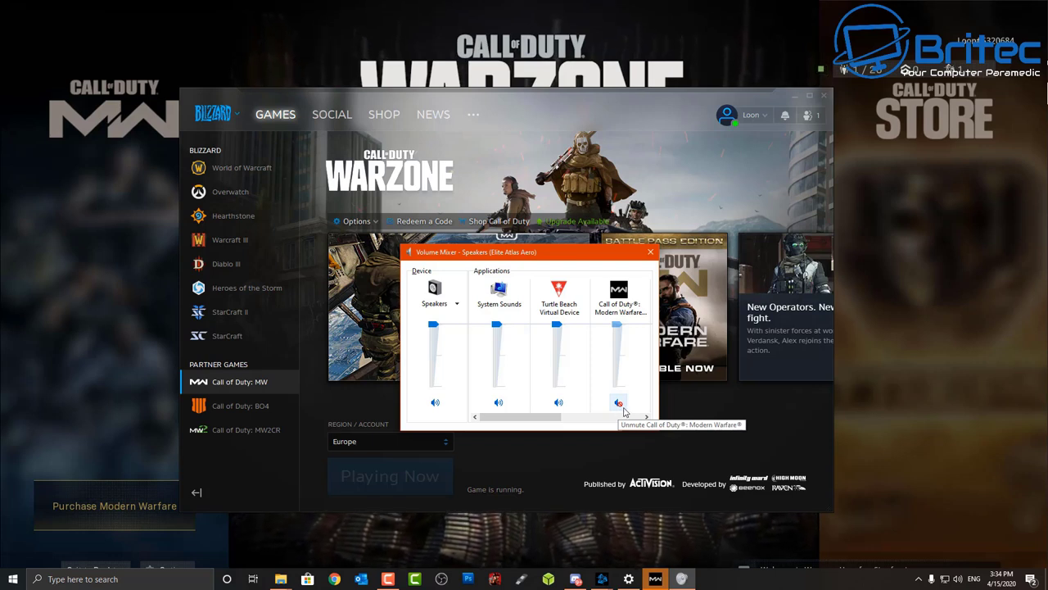
pyautogui.click(619, 404)
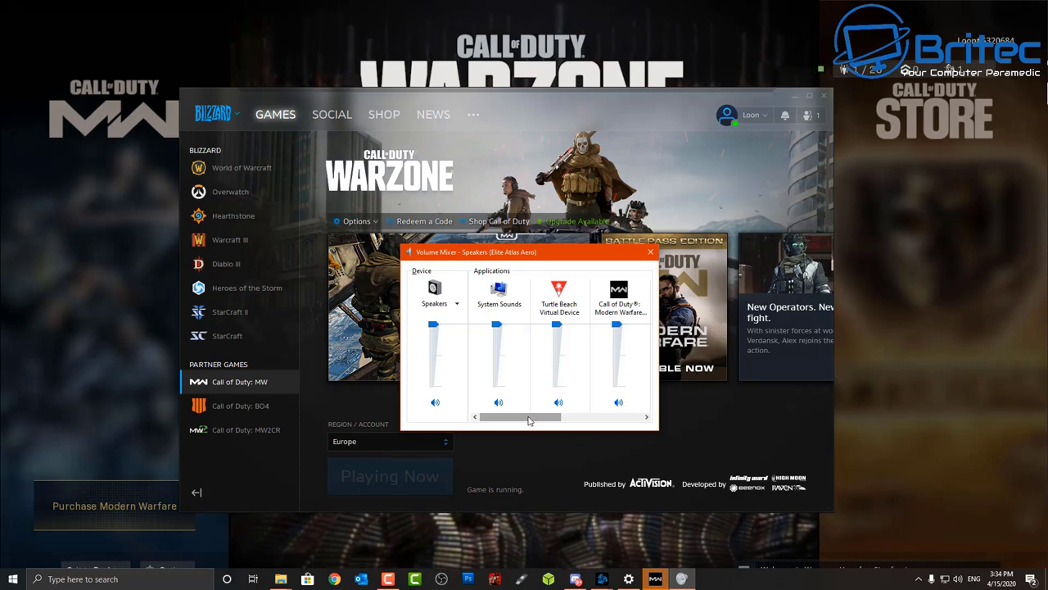
pyautogui.click(558, 403)
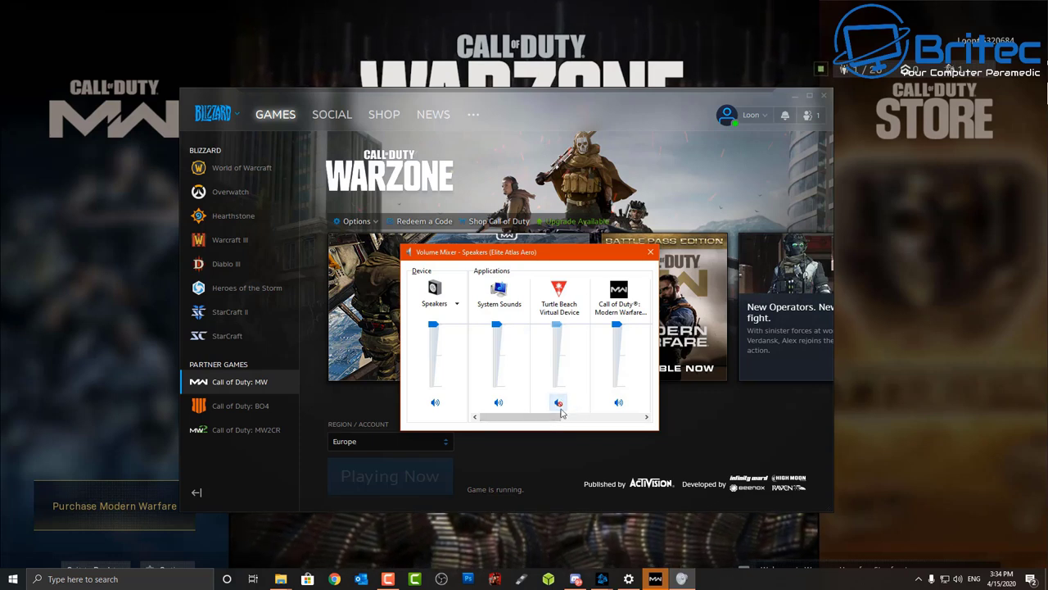
pyautogui.click(558, 402)
pyautogui.click(651, 255)
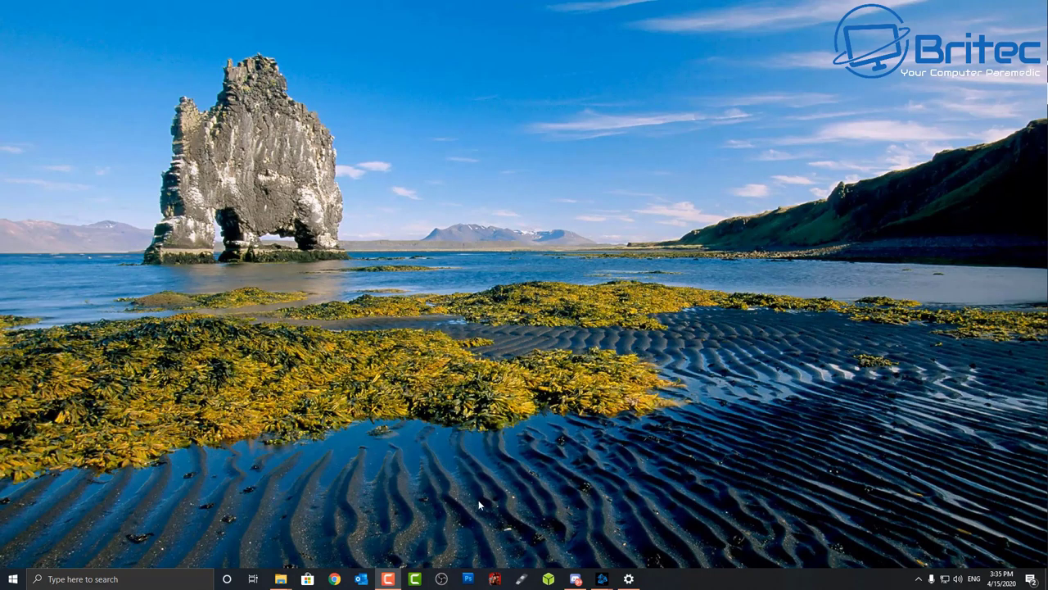
# Open the microphone privacy settings in Windows Settings and review device access, app access and the per-app permissions
pyautogui.click(13, 579)
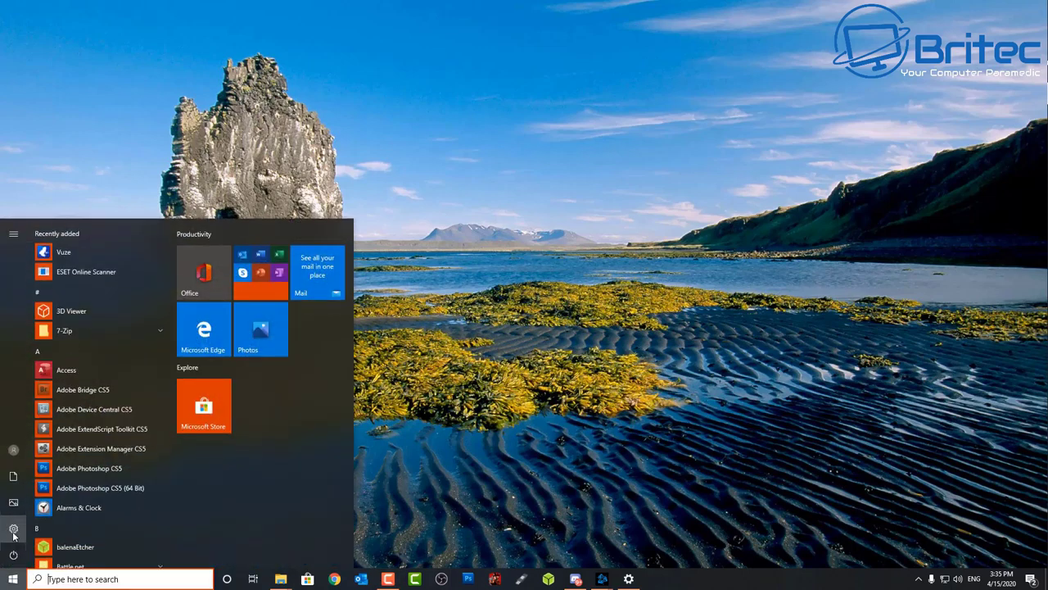
pyautogui.click(14, 537)
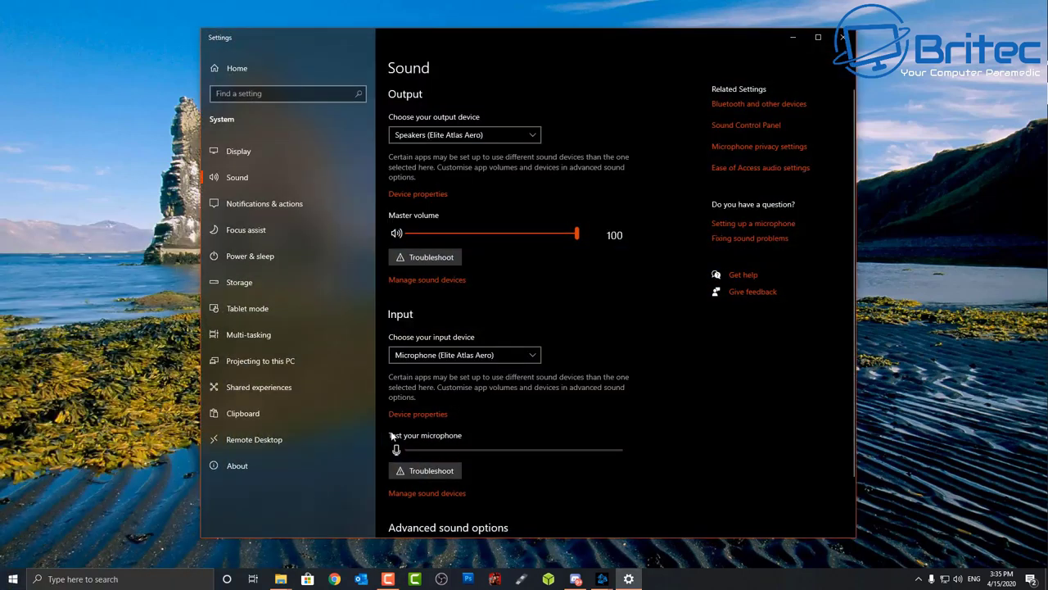
pyautogui.click(233, 67)
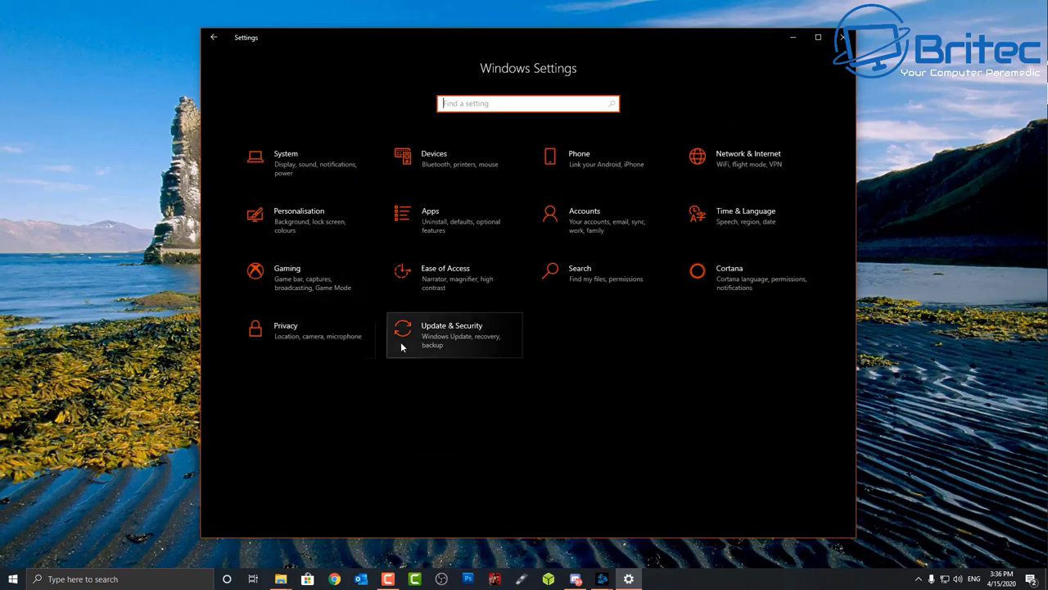
pyautogui.click(304, 339)
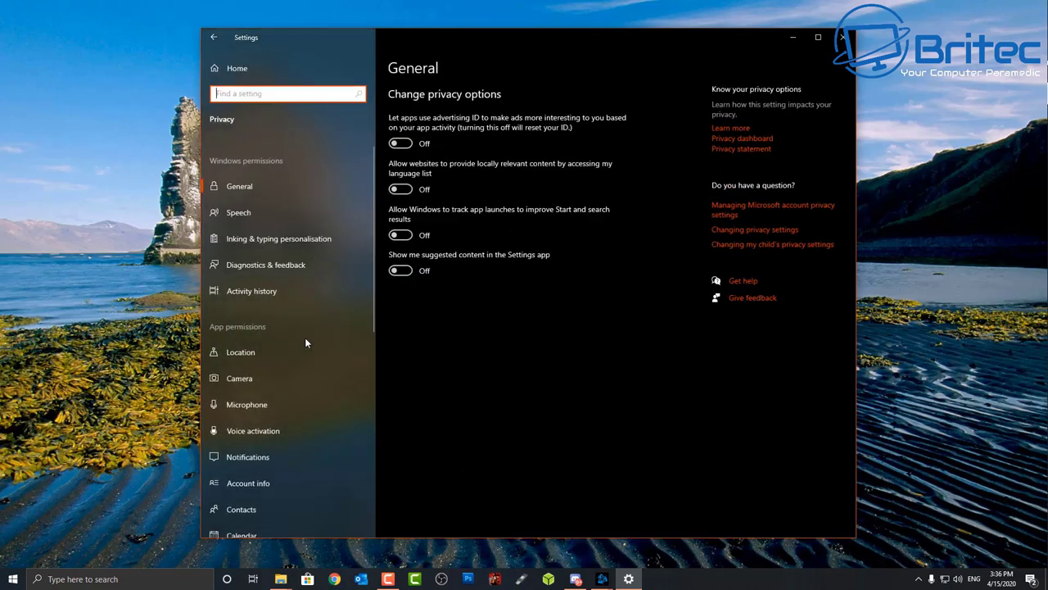
pyautogui.click(261, 403)
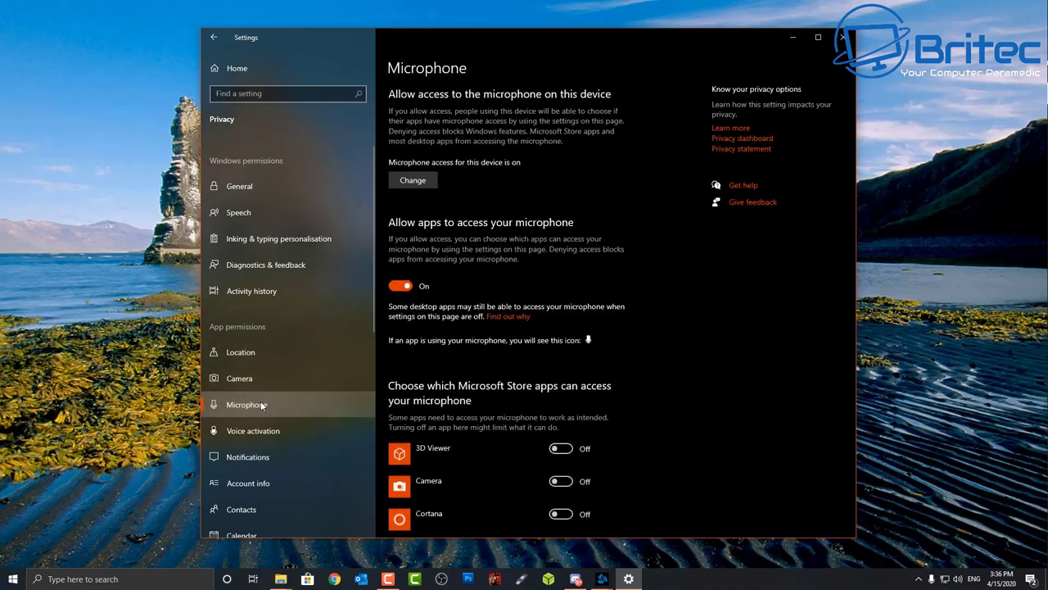
pyautogui.scroll(-5, 486, 385)
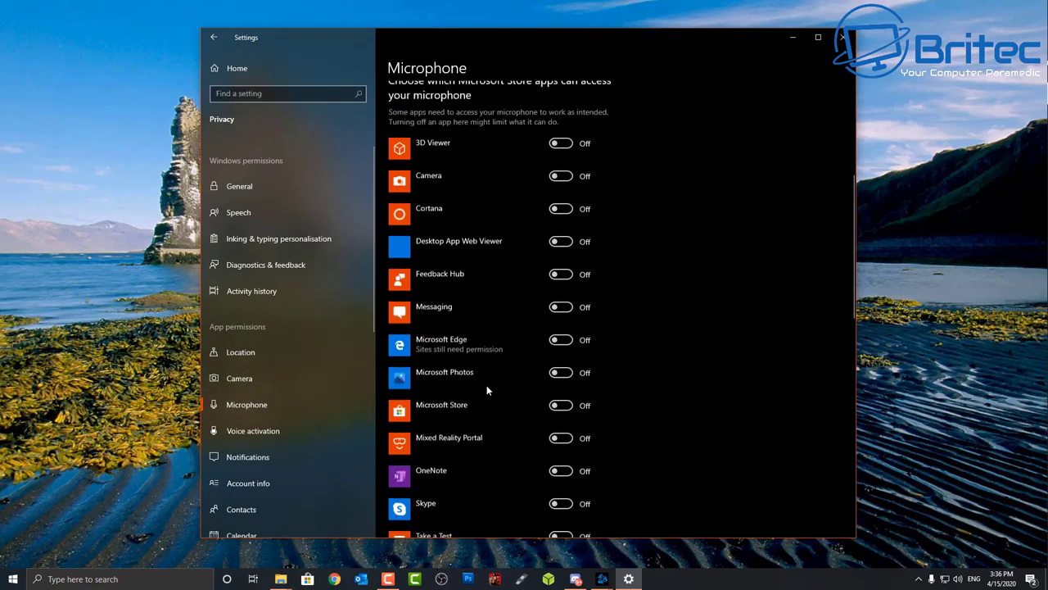
# Review which desktop apps, including Call of Duty: Modern Warfare and Discord, have microphone access, and close Windows Settings
pyautogui.scroll(-3, 485, 391)
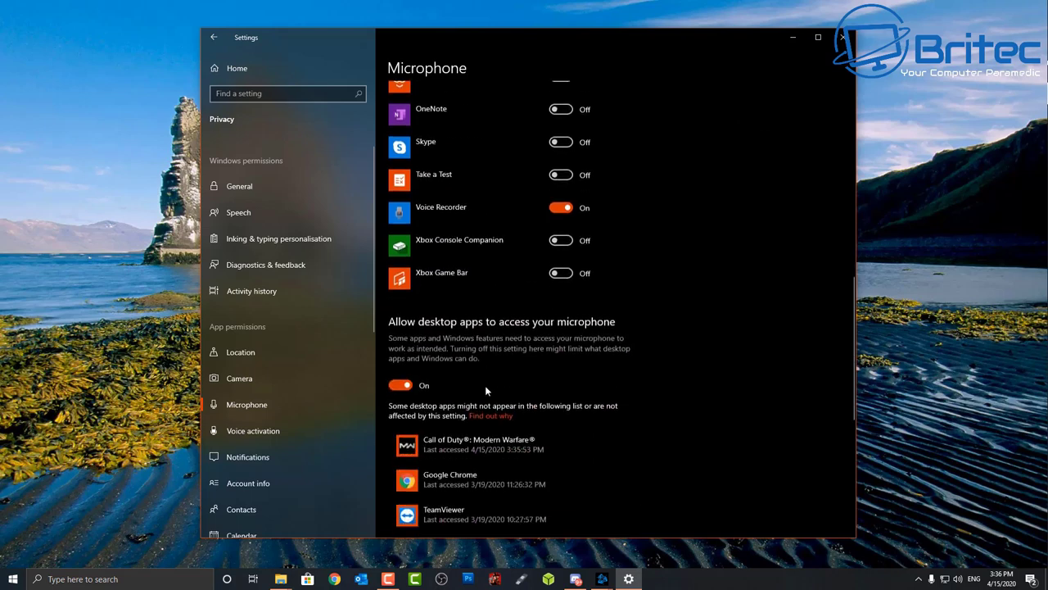
pyautogui.scroll(-2, 484, 385)
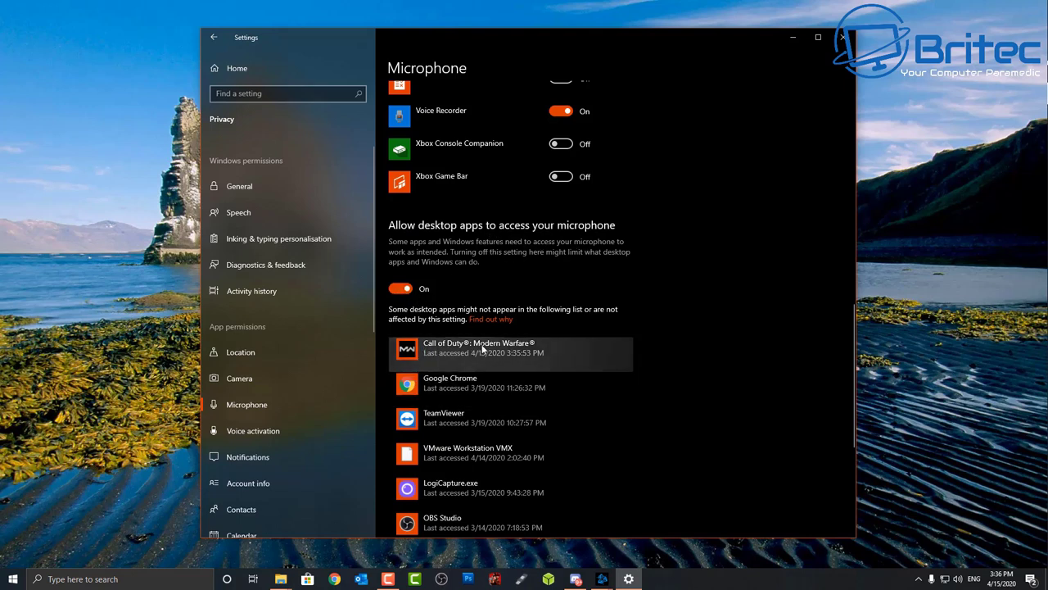
pyautogui.scroll(-4, 486, 354)
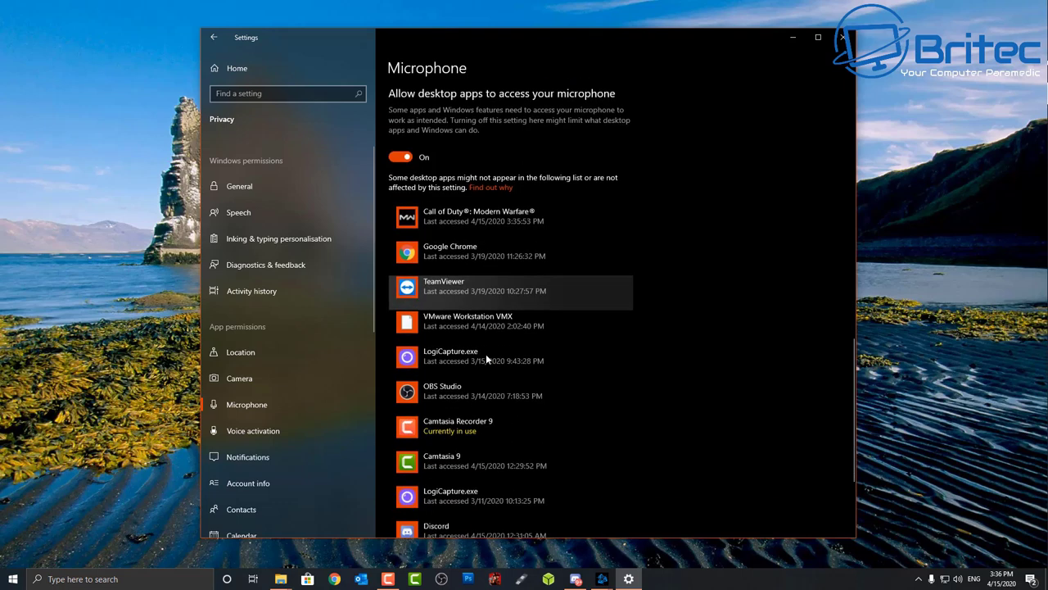
pyautogui.scroll(-3, 486, 354)
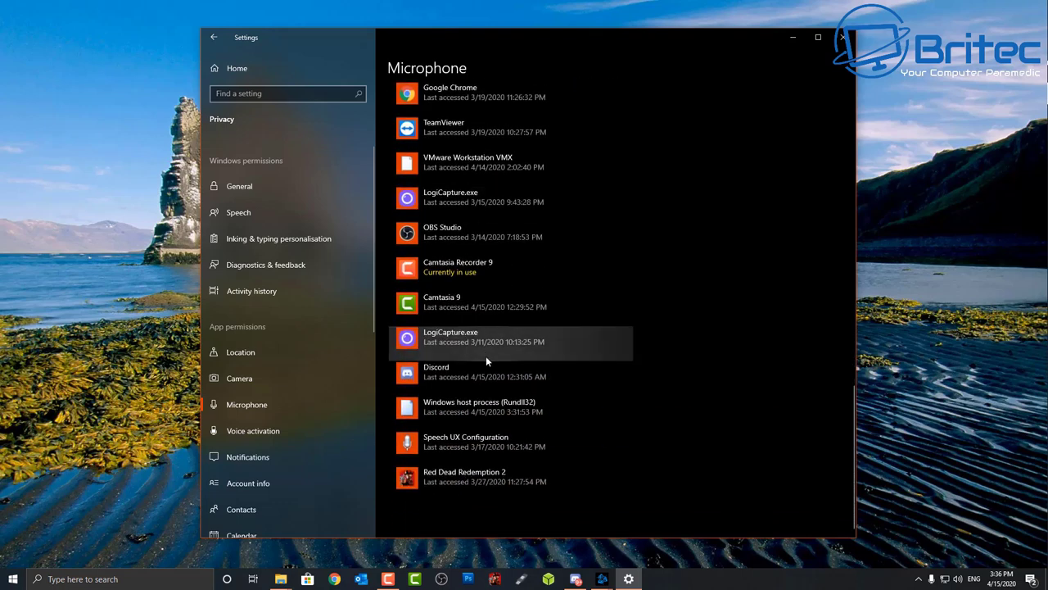
pyautogui.click(842, 41)
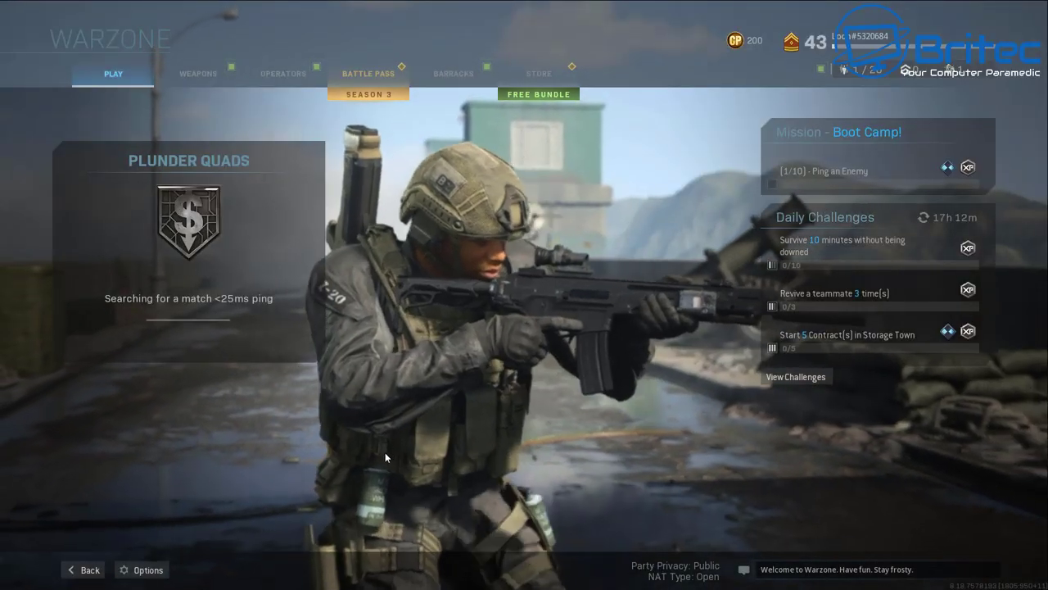
# Check the Warzone options from the lobby and return, and open the scoreboard from the in-match menu
pyautogui.click(147, 570)
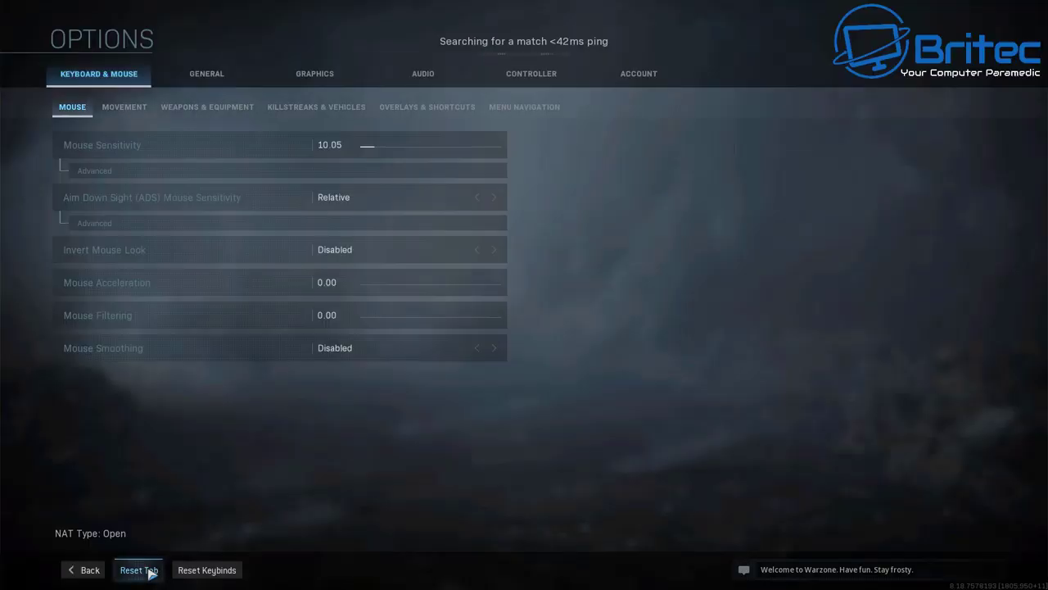
pyautogui.click(82, 571)
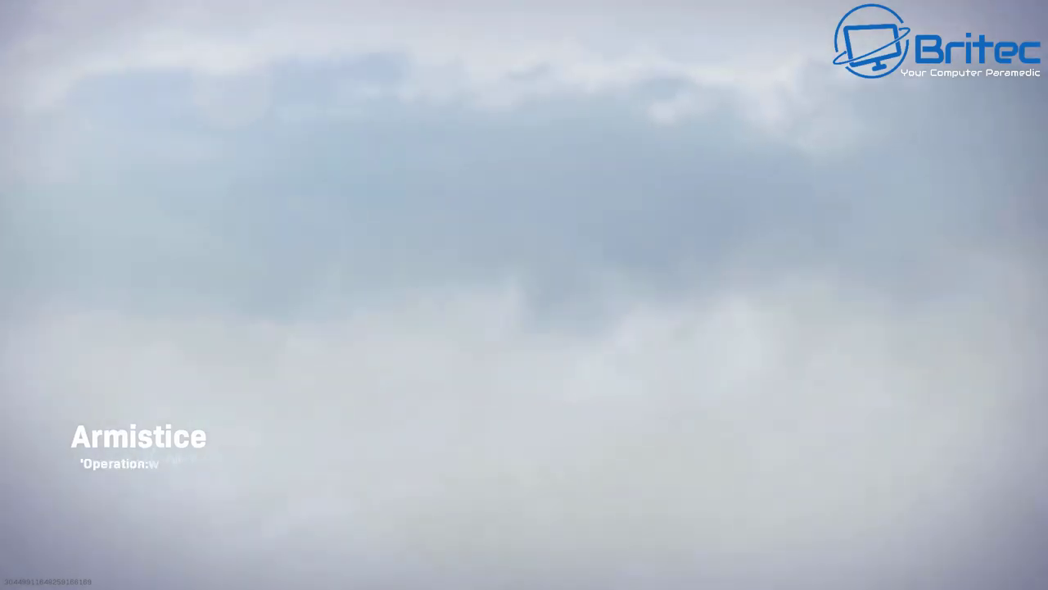
pyautogui.press('Escape')
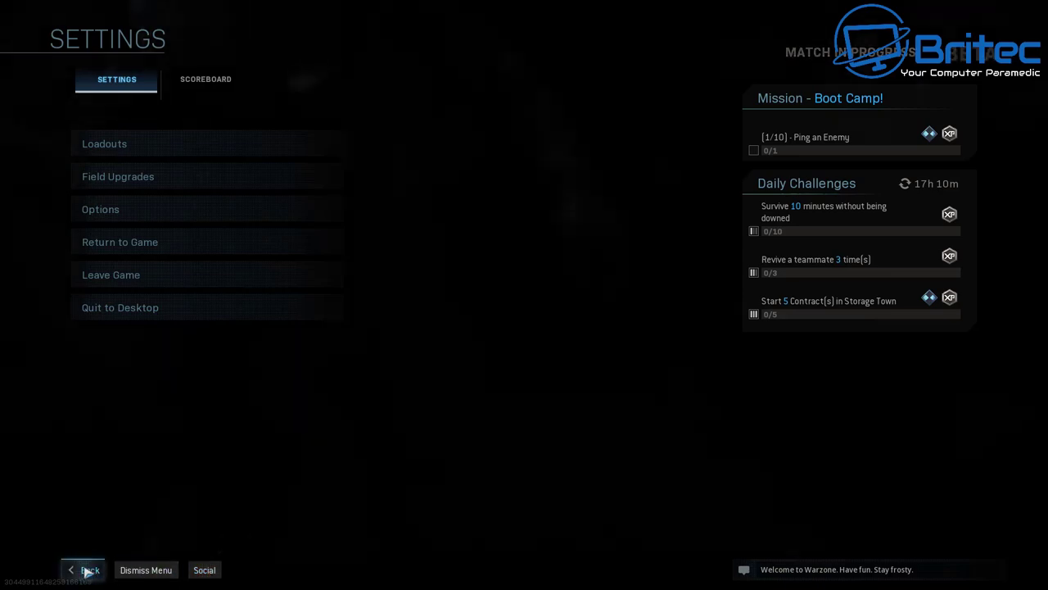
pyautogui.click(208, 79)
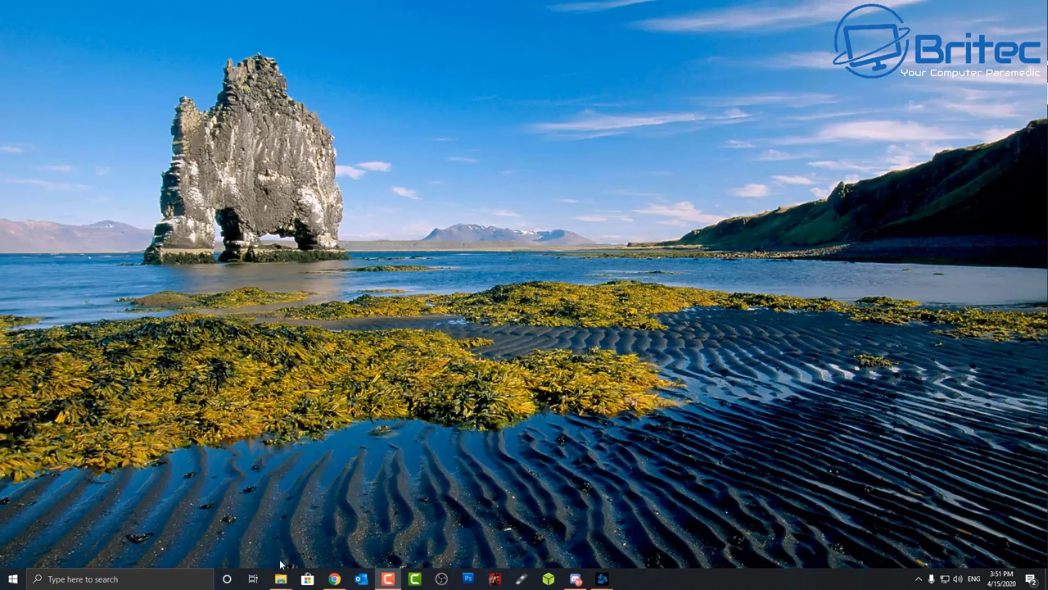
# Open Device Manager and inspect the devices under Audio inputs and outputs
pyautogui.rightClick(13, 579)
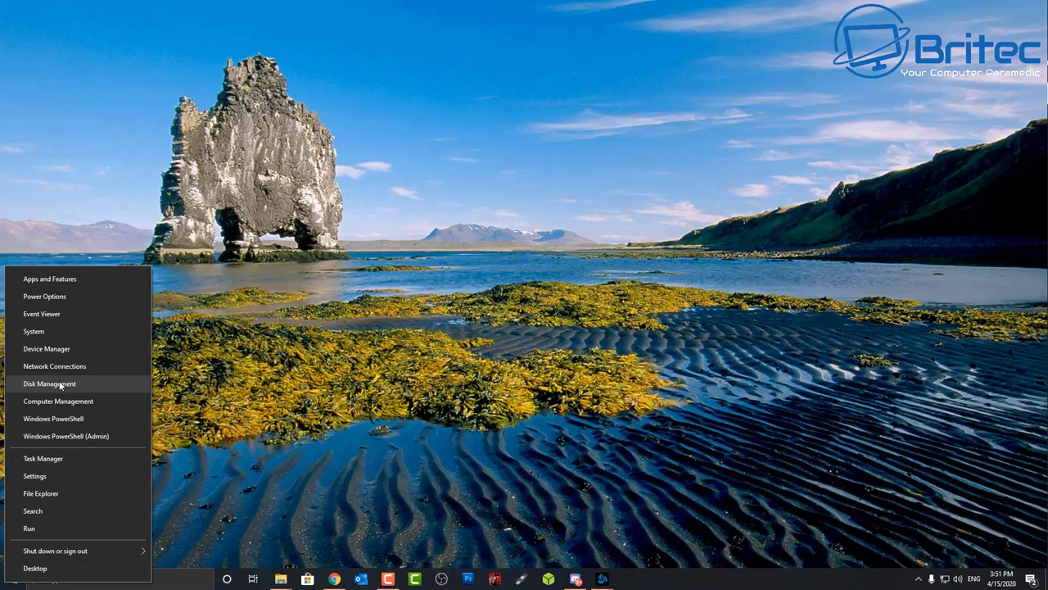
pyautogui.click(58, 349)
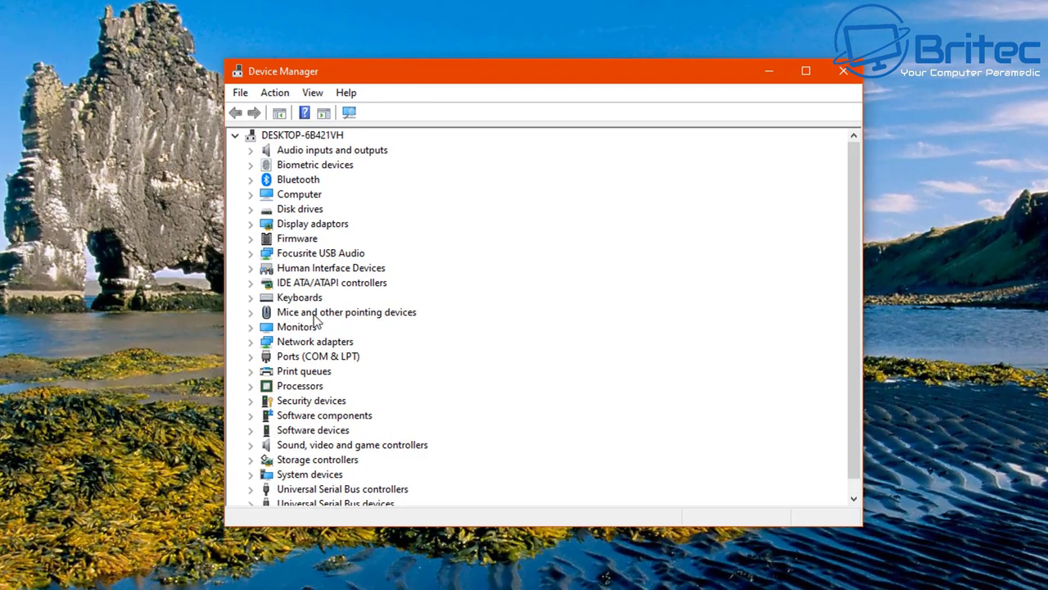
pyautogui.click(251, 151)
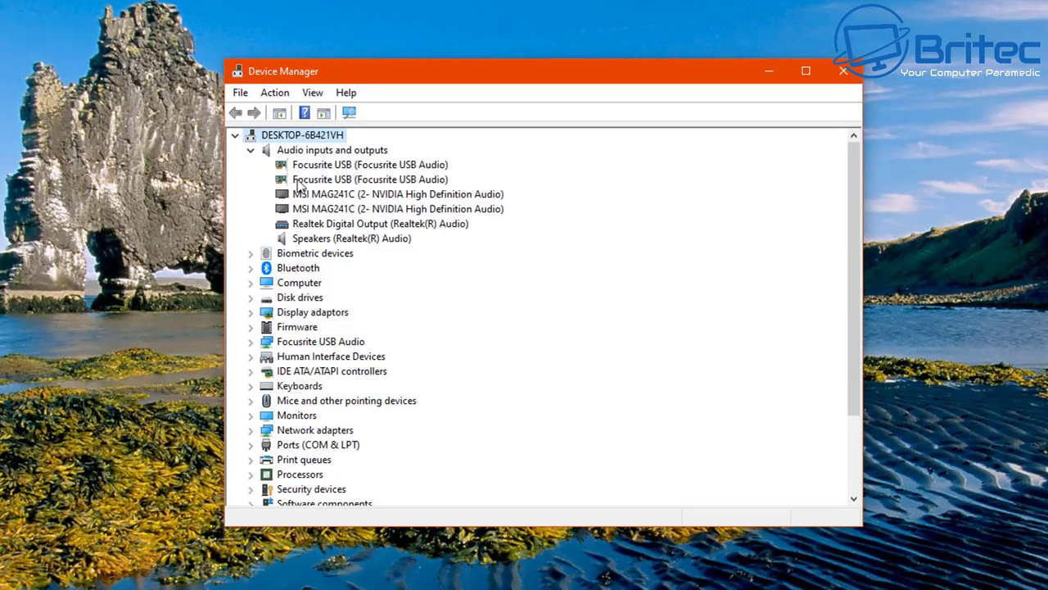
pyautogui.click(252, 150)
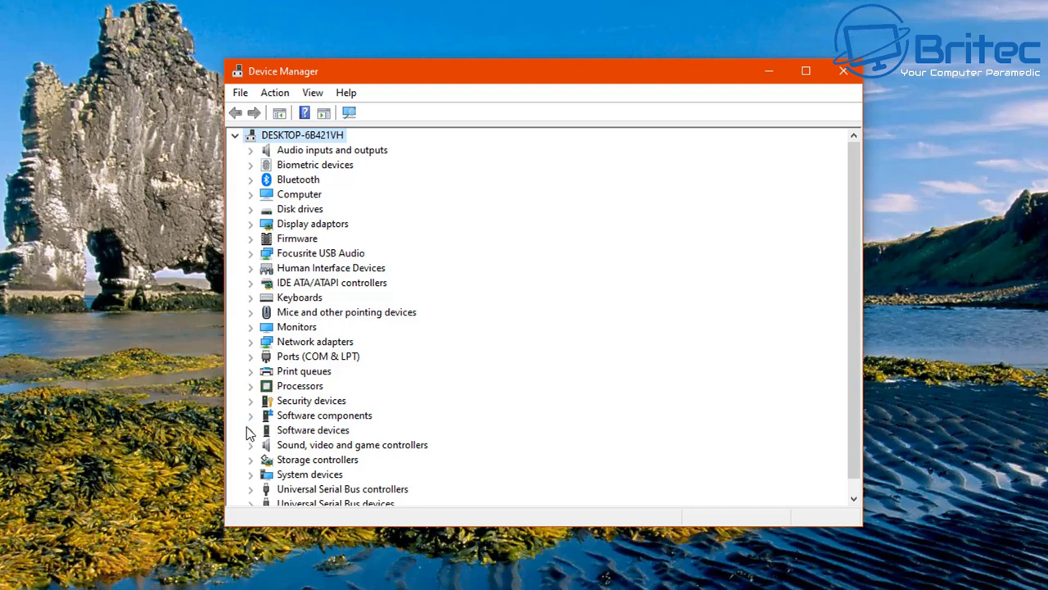
pyautogui.click(235, 137)
pyautogui.click(235, 136)
pyautogui.click(251, 152)
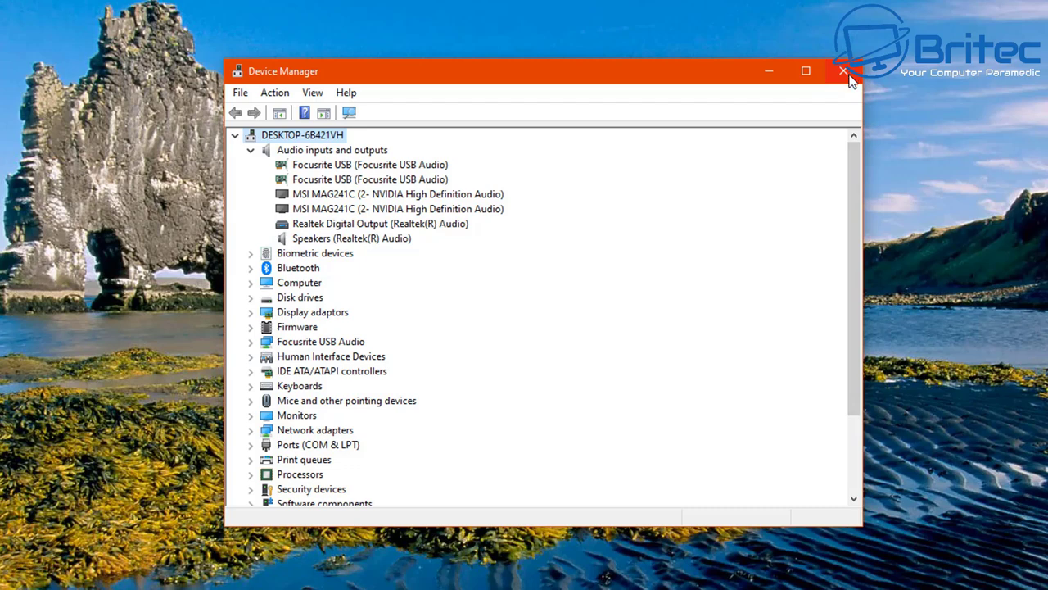
pyautogui.click(251, 150)
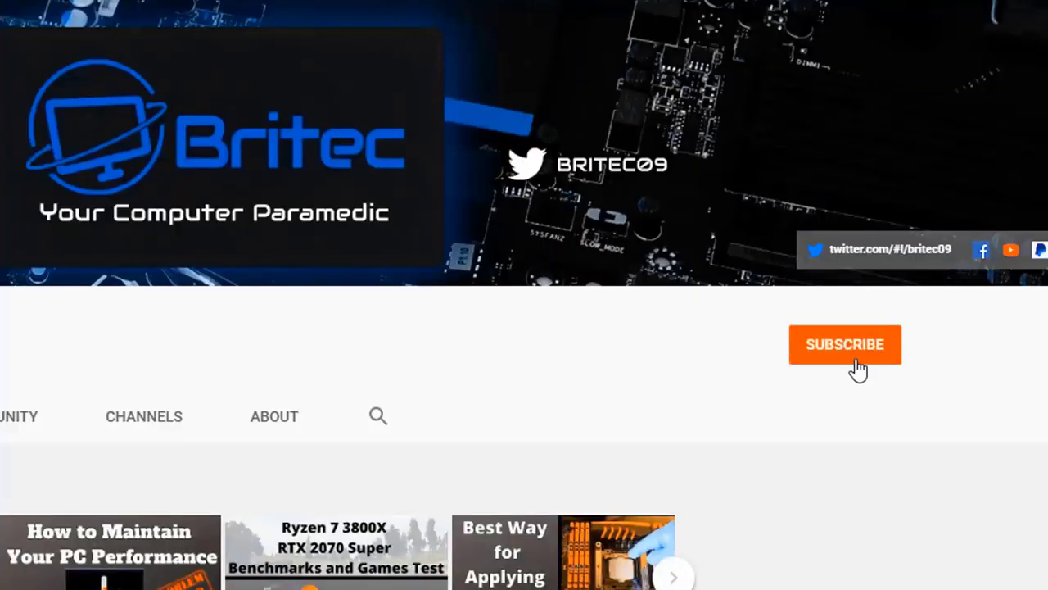
# Subscribe to the Britec YouTube channel and set its notifications to All
pyautogui.click(857, 370)
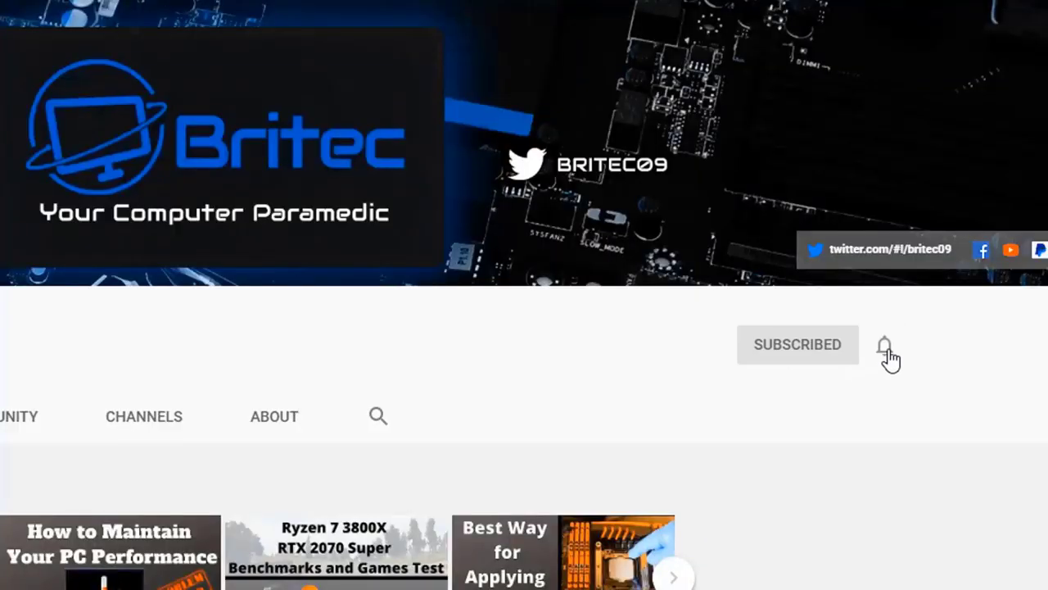
pyautogui.click(886, 350)
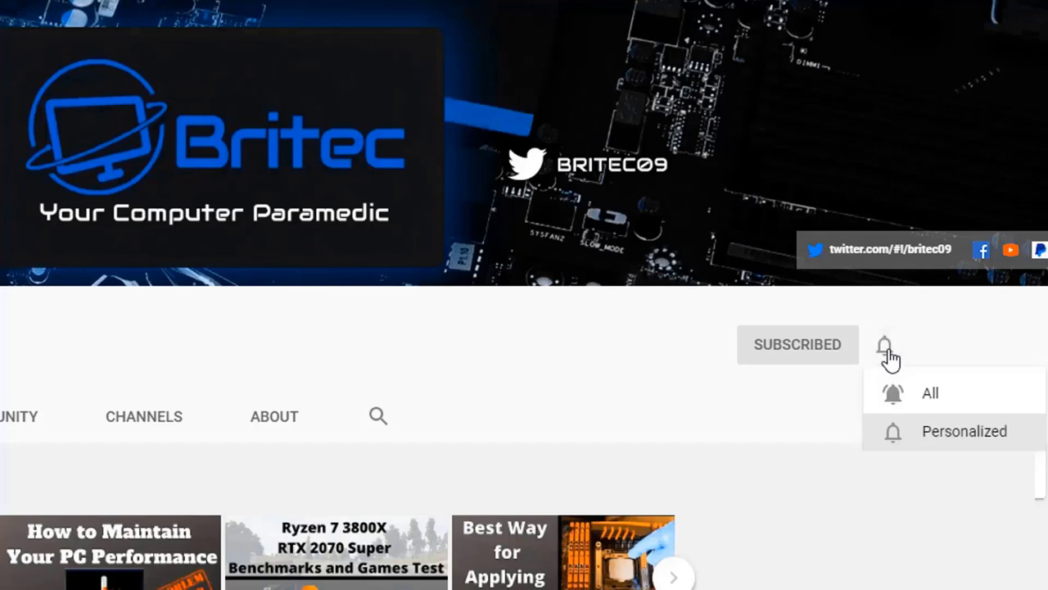
pyautogui.click(913, 397)
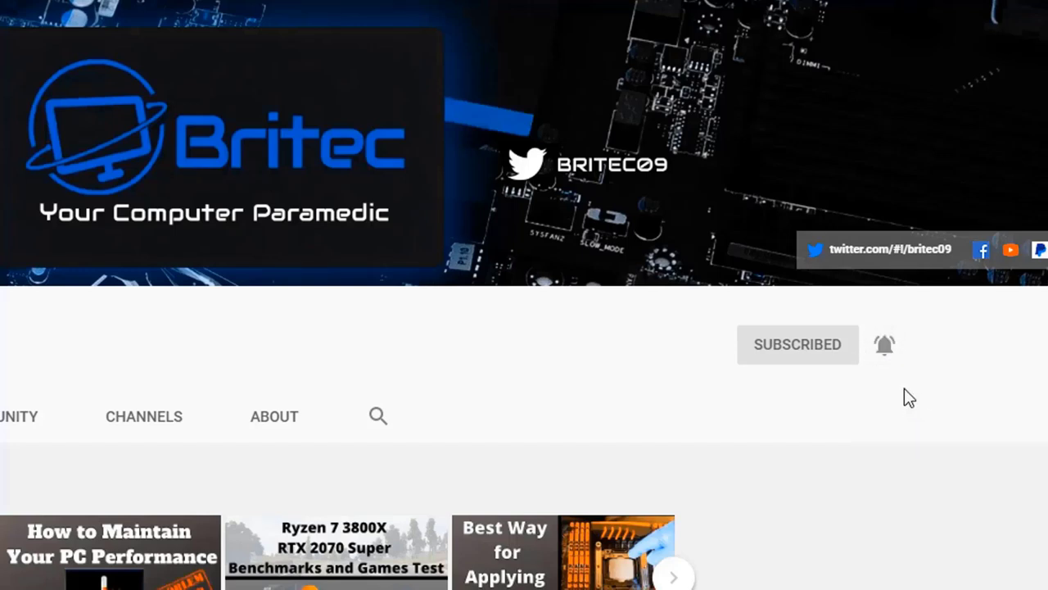